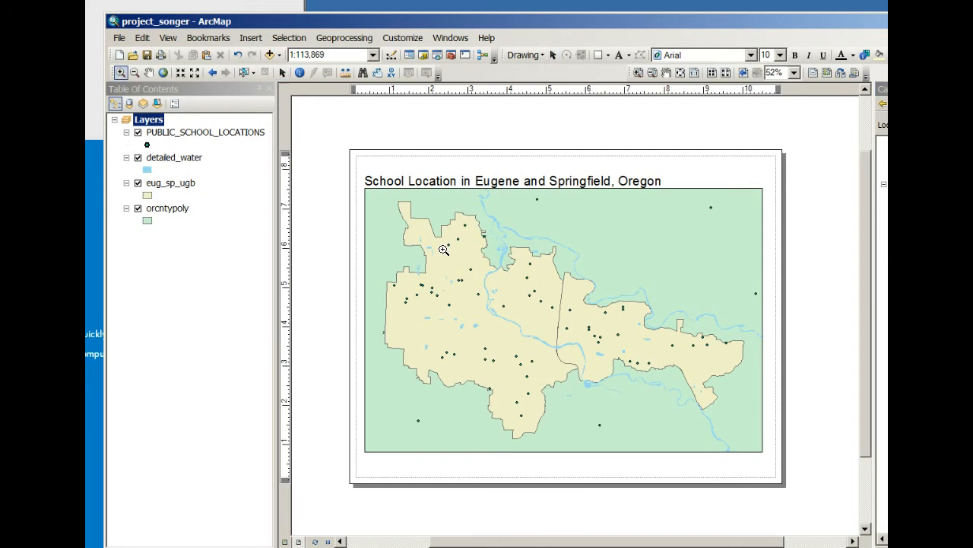
Zoom in on the northwest part of the main map and return it to the eug_sp_ugb layer's extent.
left_click_drag(408, 217, 499, 279)
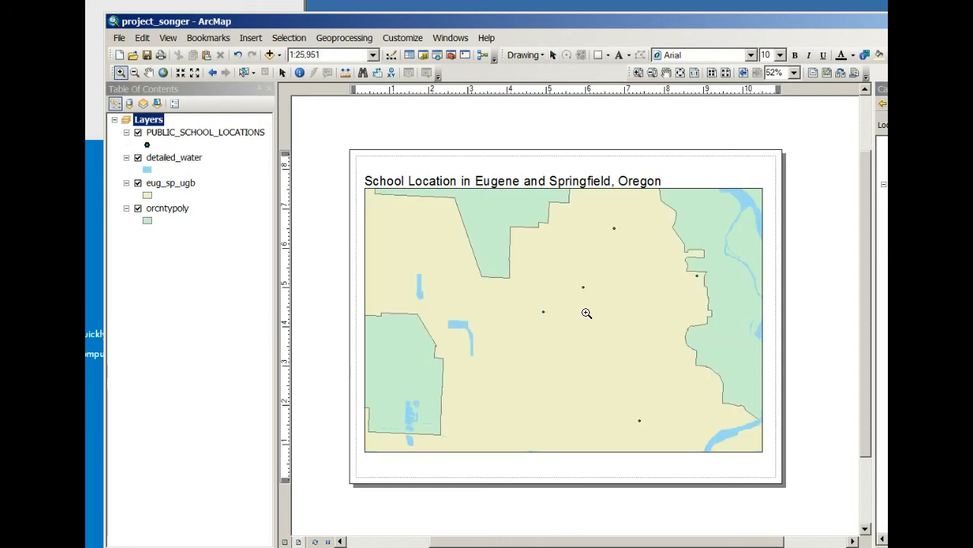
right_click(180, 188)
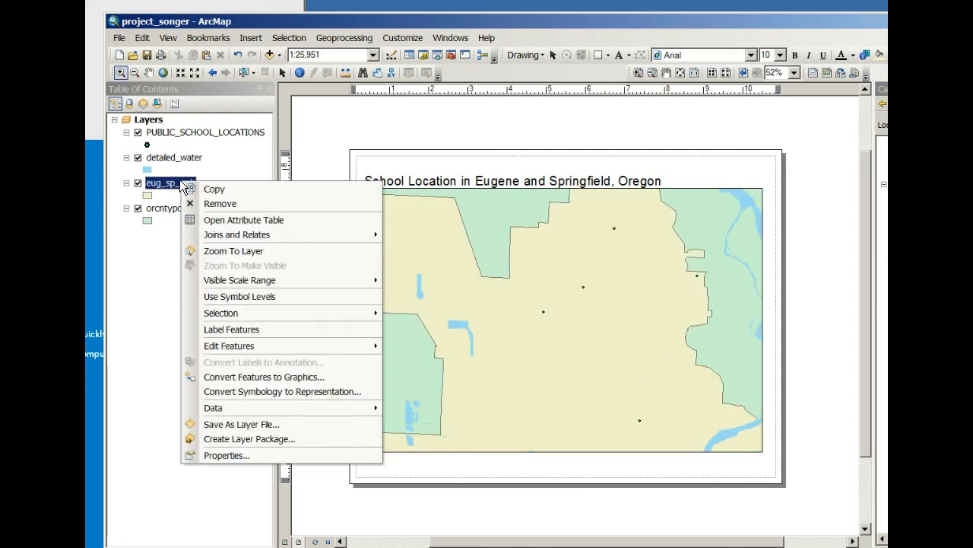
left_click(228, 251)
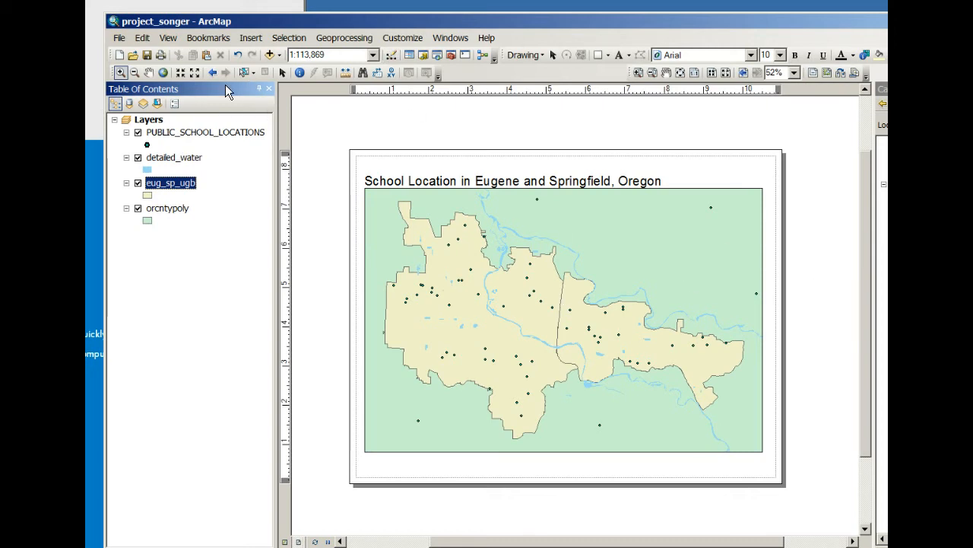
Insert a new data frame, shrink it to about 2.7 by 2 inches and place it in the map's northeast corner.
left_click(251, 39)
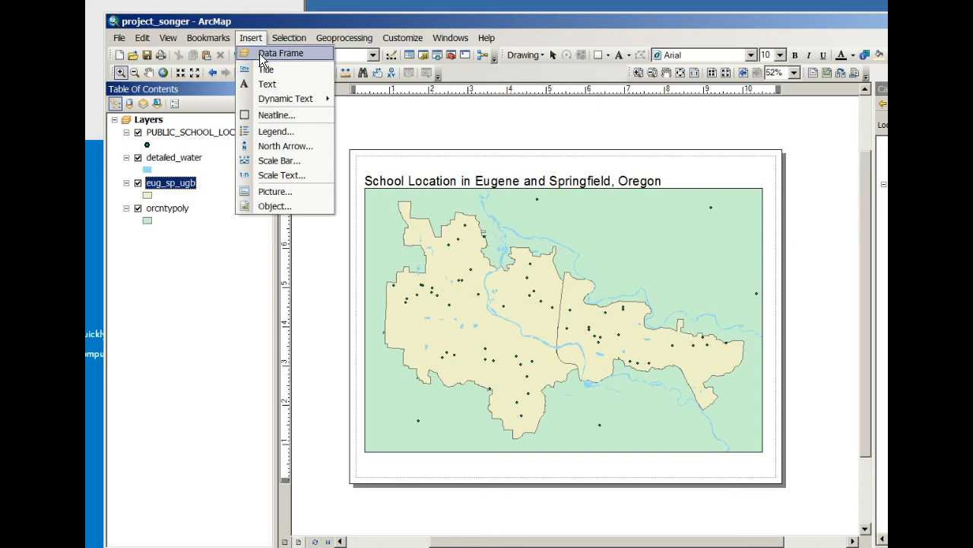
left_click(263, 51)
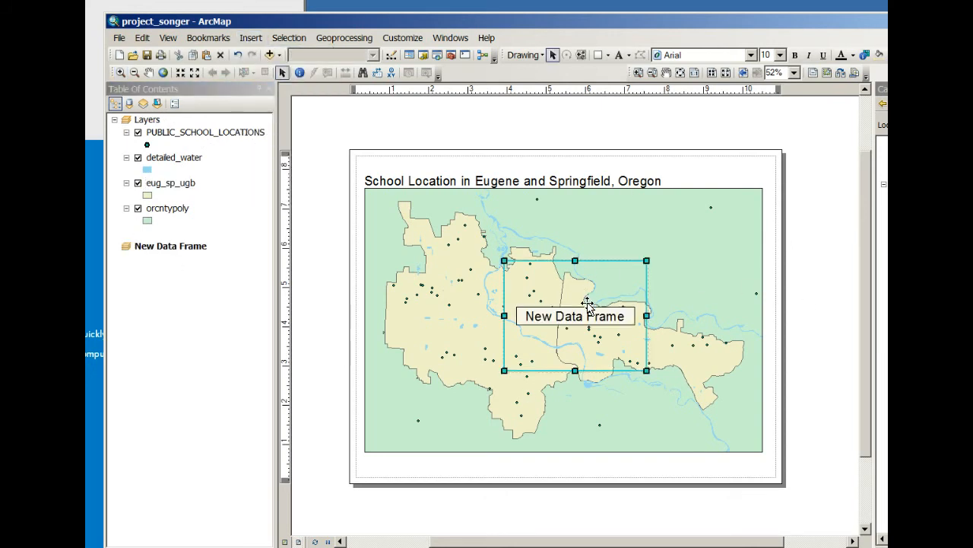
left_click_drag(587, 324, 697, 259)
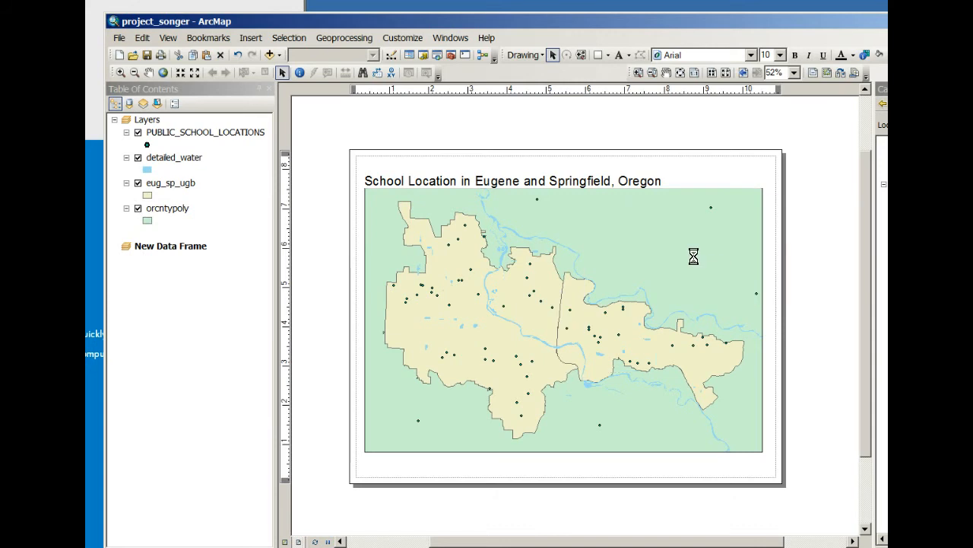
left_click_drag(614, 198, 649, 213)
left_click_drag(706, 308, 703, 292)
left_click_drag(698, 243, 700, 225)
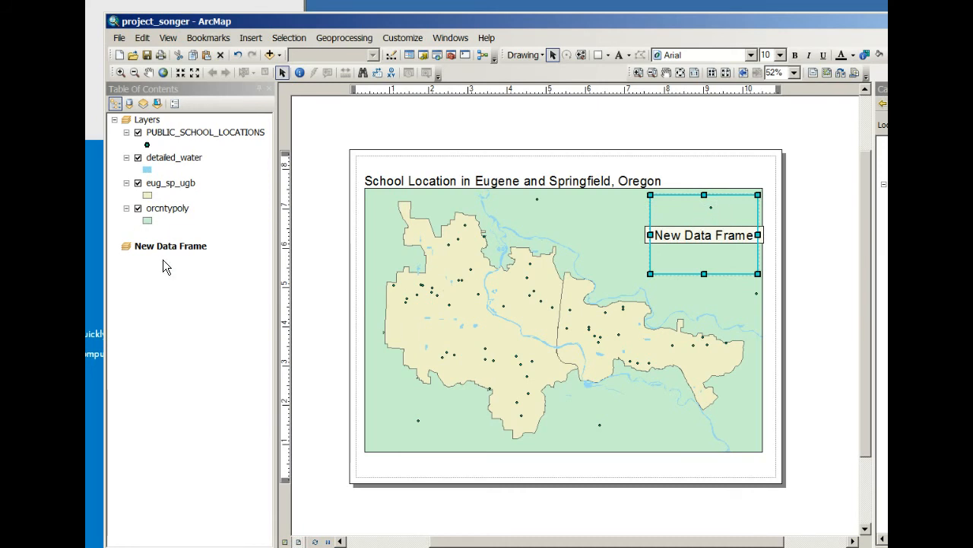
Look up the RGB values of the orcntypoly layer's fill color without changing its symbol.
left_click(146, 223)
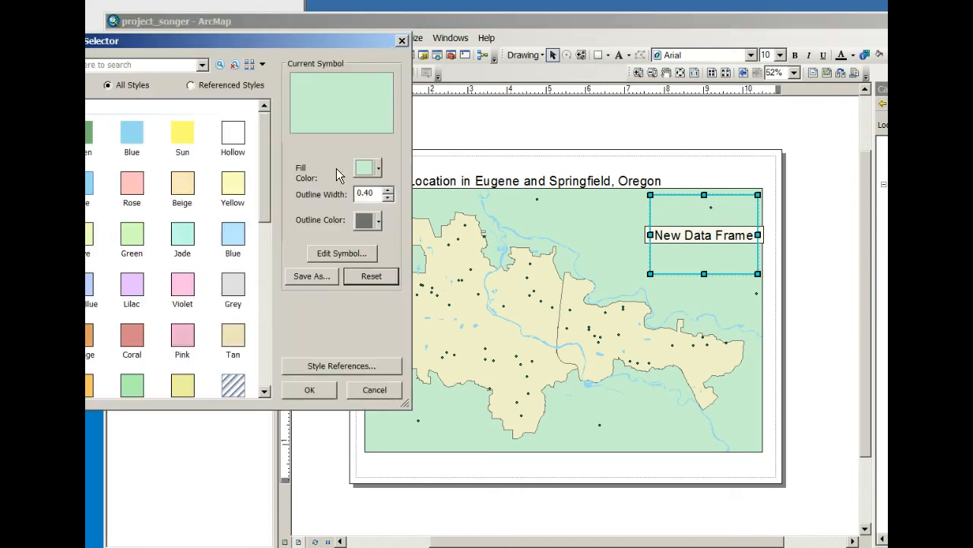
left_click(368, 171)
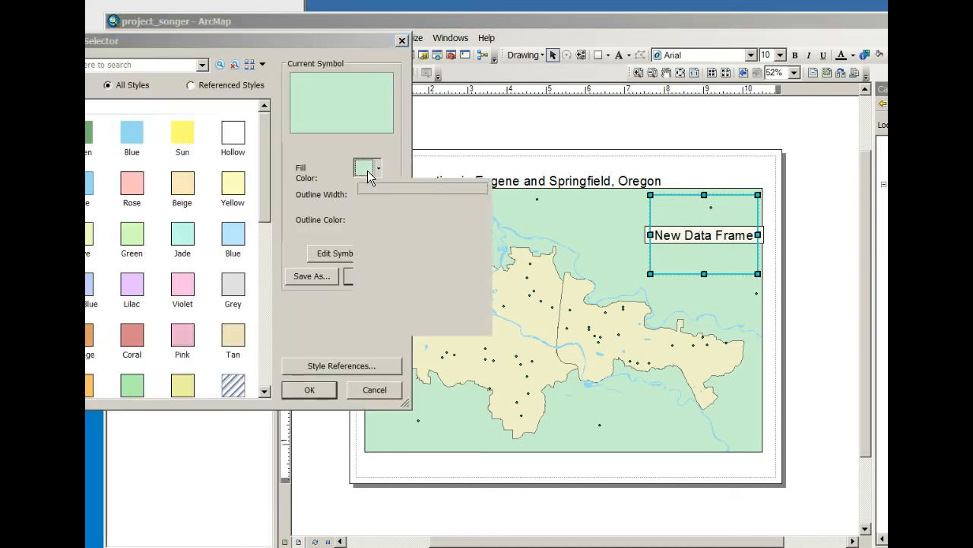
left_click(421, 325)
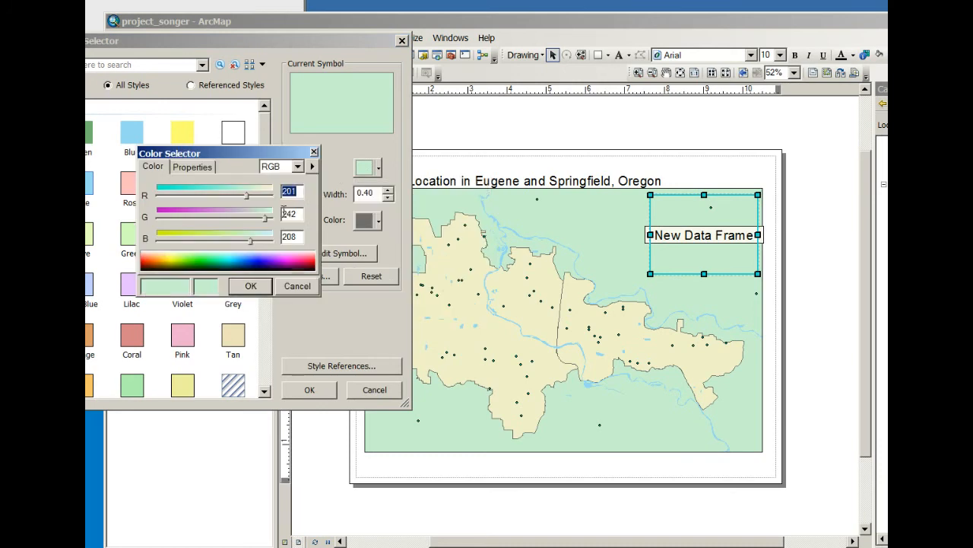
left_click(315, 156)
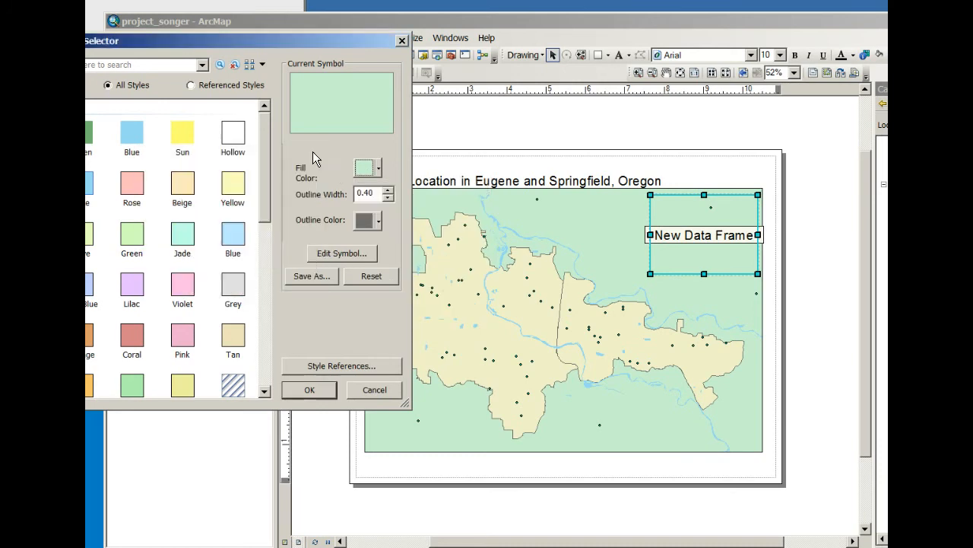
left_click(401, 41)
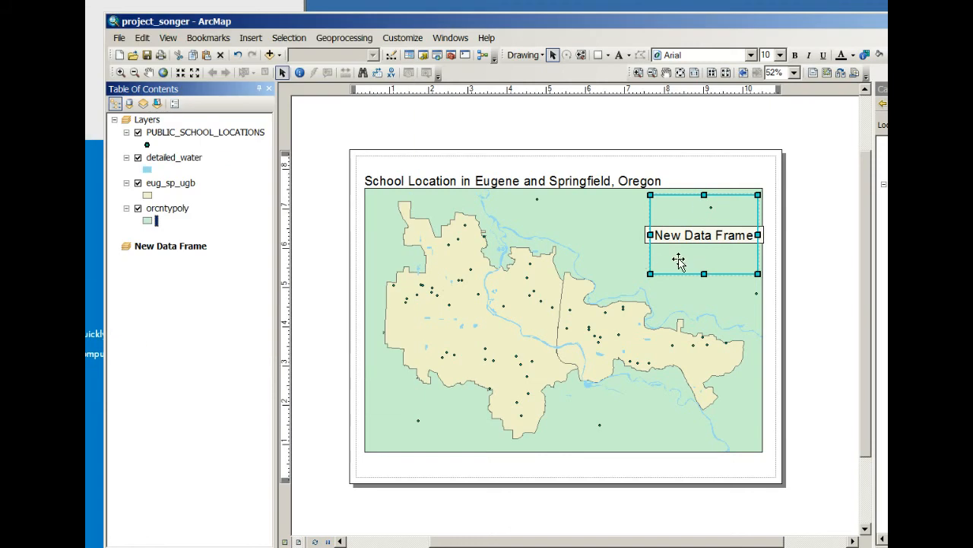
Open the new data frame's frame properties and choose a Grey 10% background.
right_click(679, 260)
left_click(744, 498)
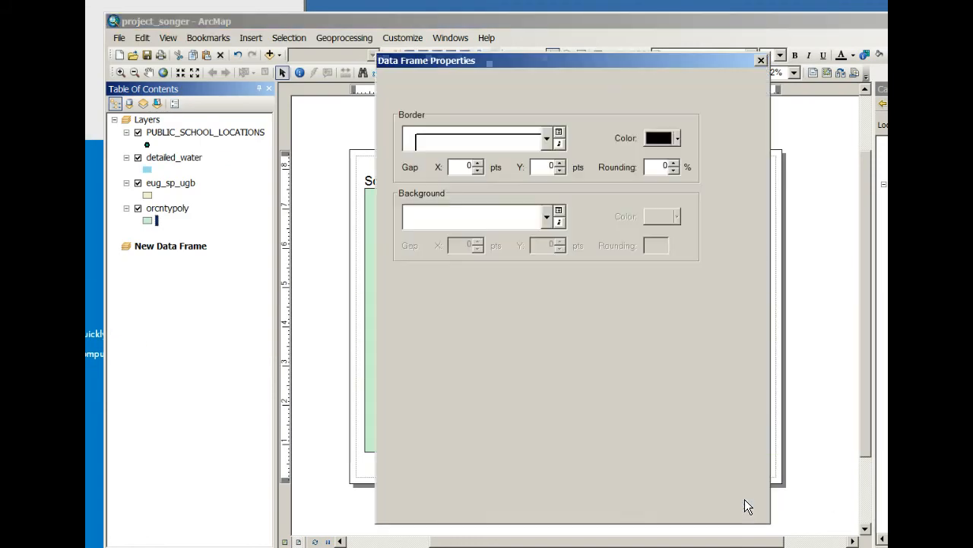
left_click(545, 219)
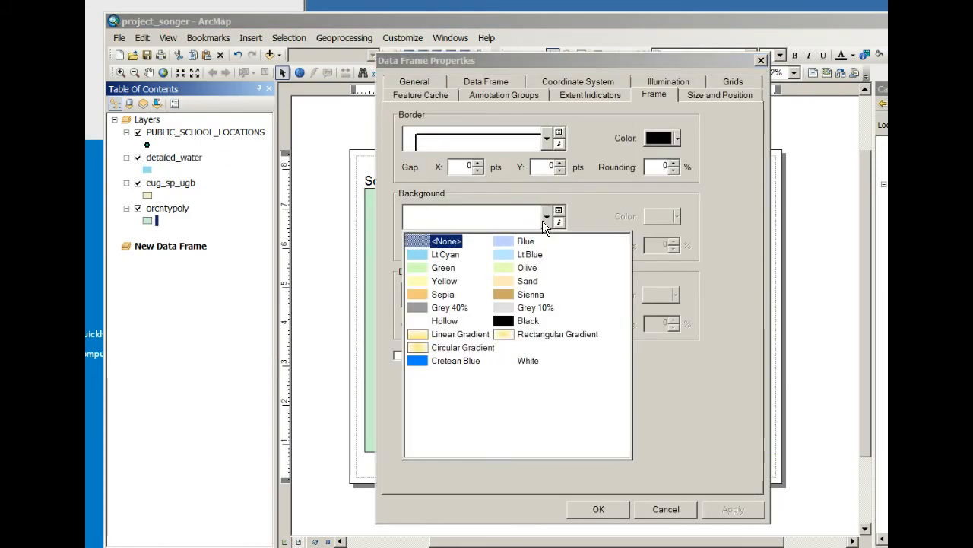
left_click(506, 307)
Set the inset frame's background color to RGB 201, 242, 208, apply the properties and deselect the frame.
left_click(674, 218)
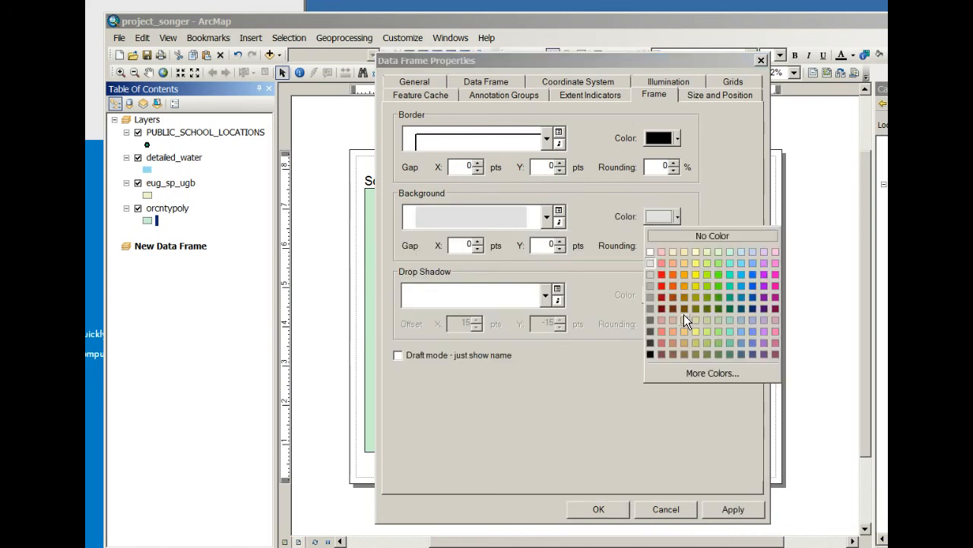
left_click(704, 373)
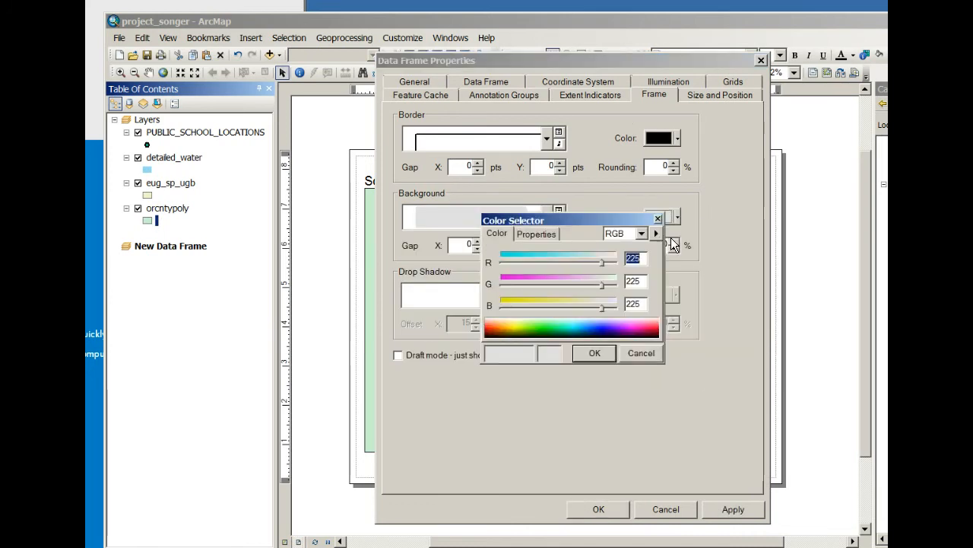
type("201")
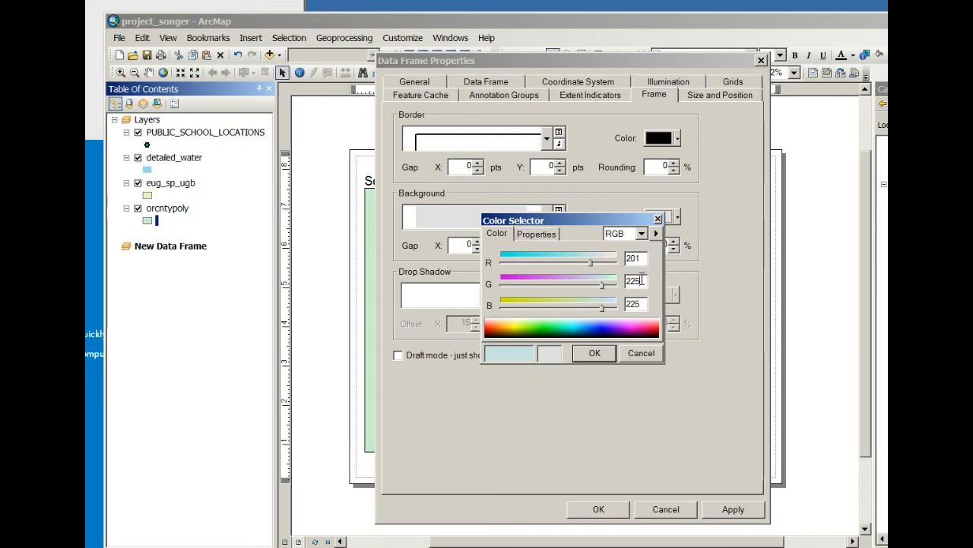
double_click(641, 280)
type("242")
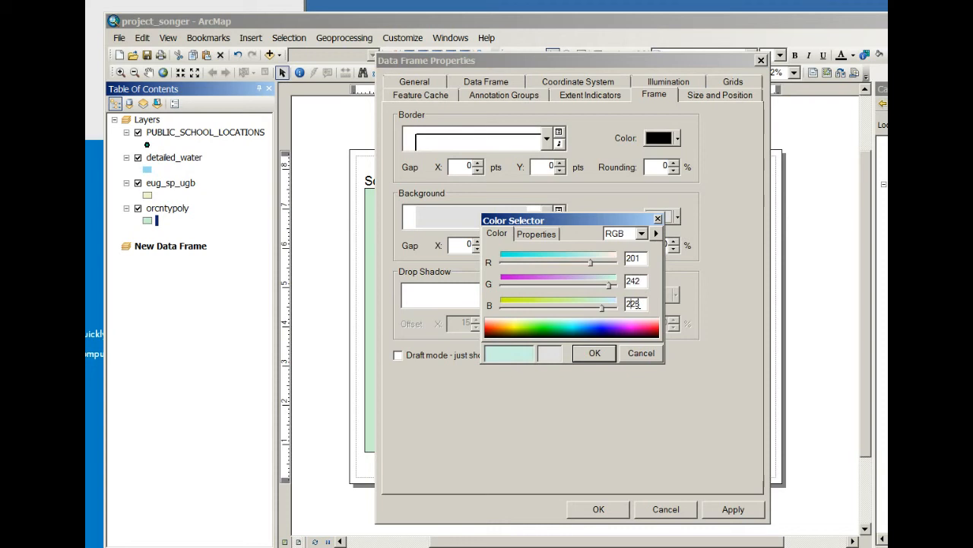
double_click(631, 304)
type("20")
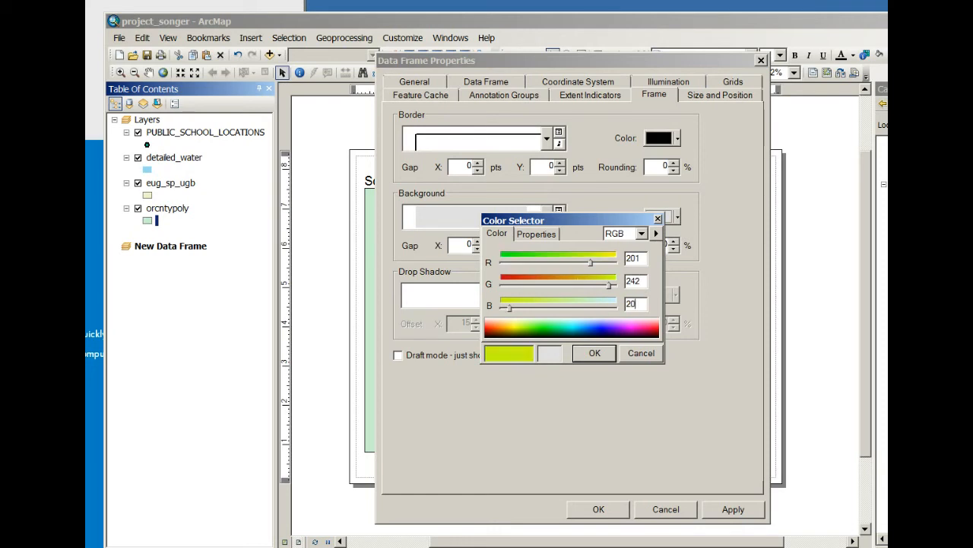
left_click(596, 354)
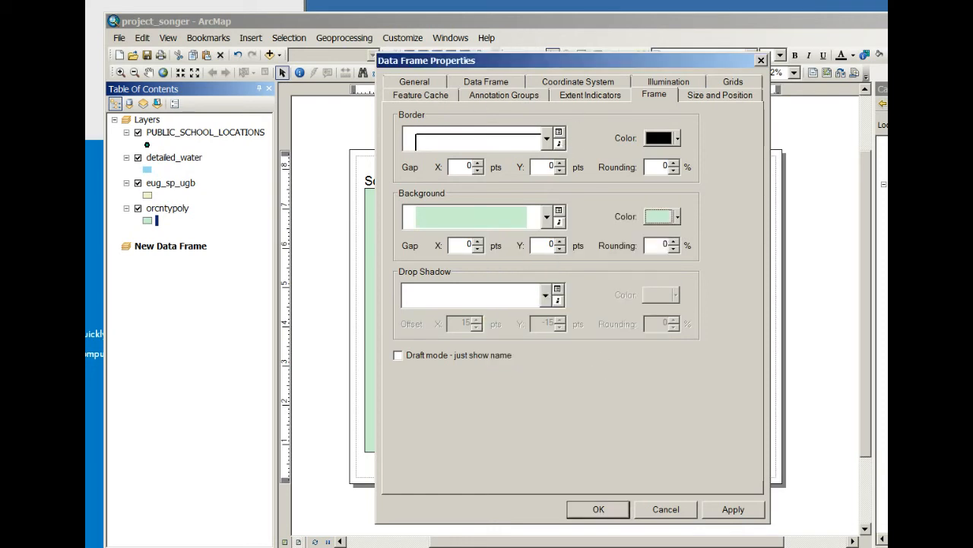
left_click(596, 509)
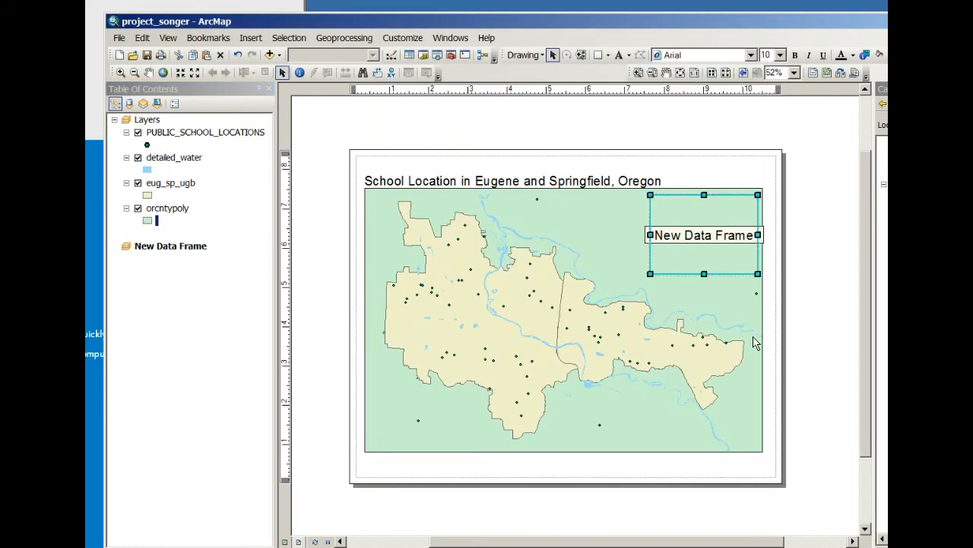
left_click(777, 347)
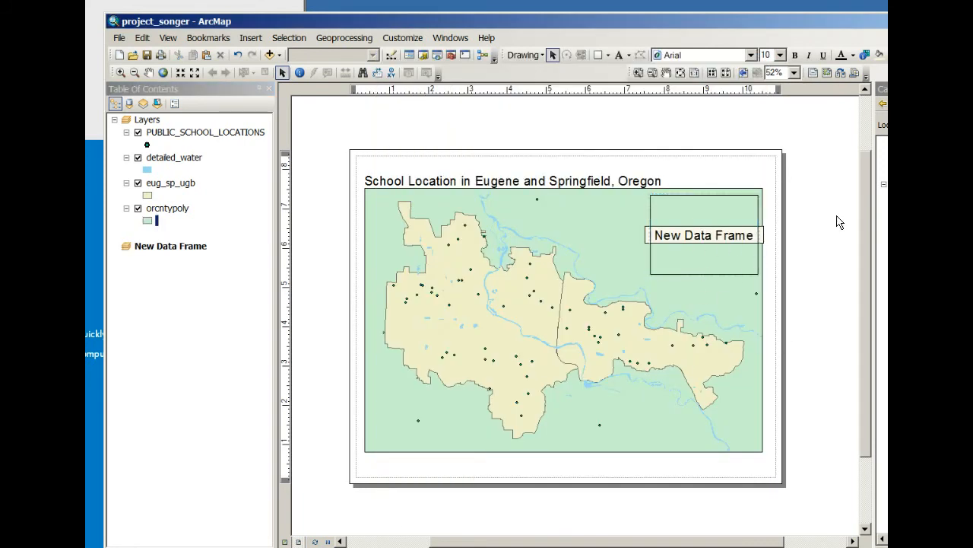
Copy the orcntypoly layer into New Data Frame and change the copy's fill color to light orange.
left_click(178, 212)
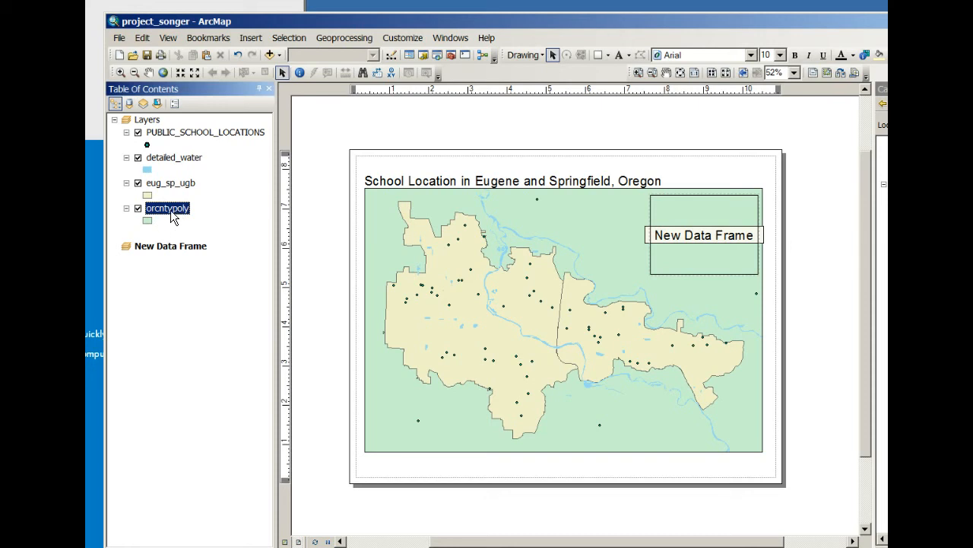
left_click_drag(171, 209, 162, 267)
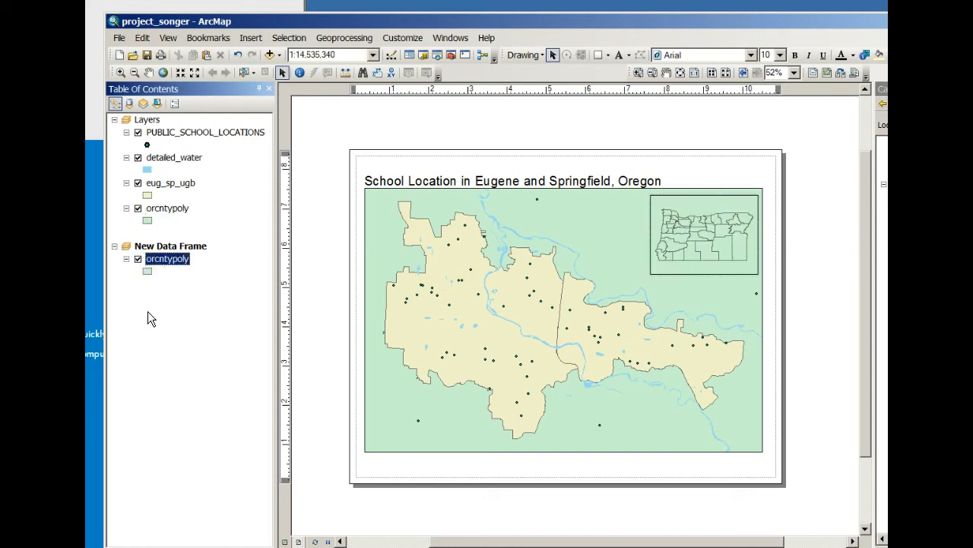
left_click(147, 271)
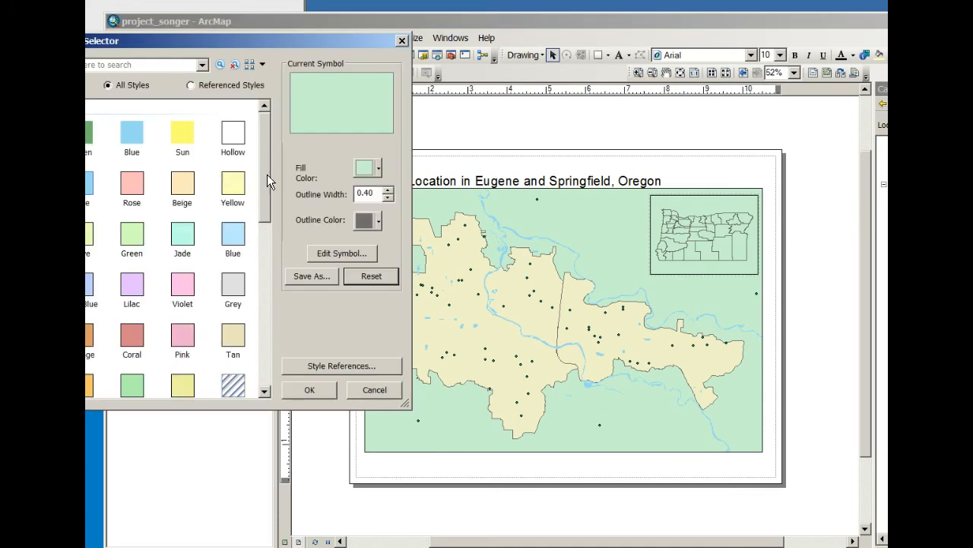
left_click(368, 168)
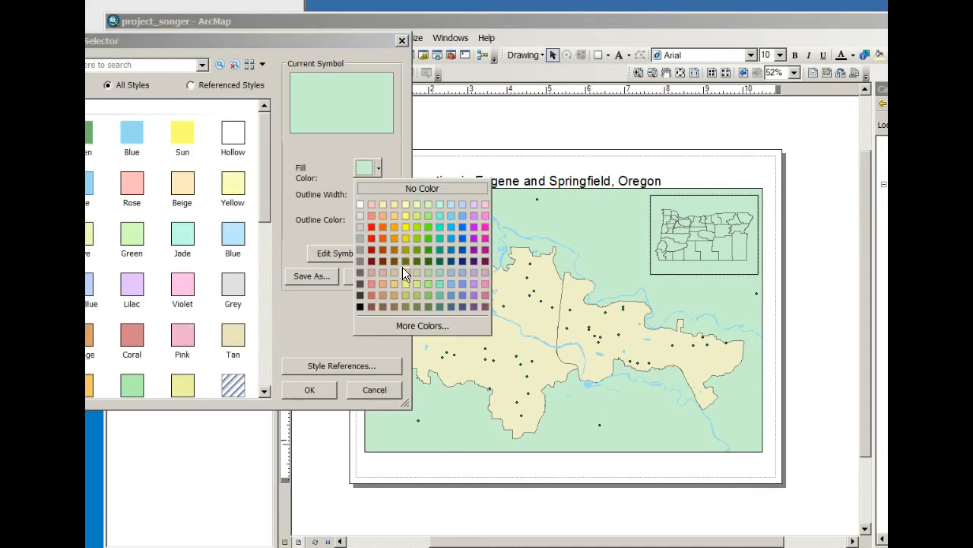
left_click(395, 215)
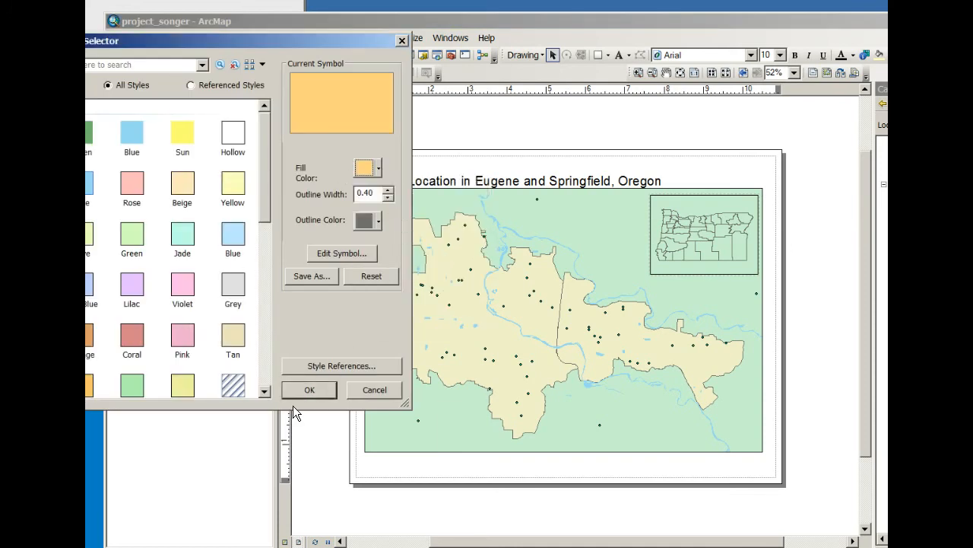
left_click(307, 389)
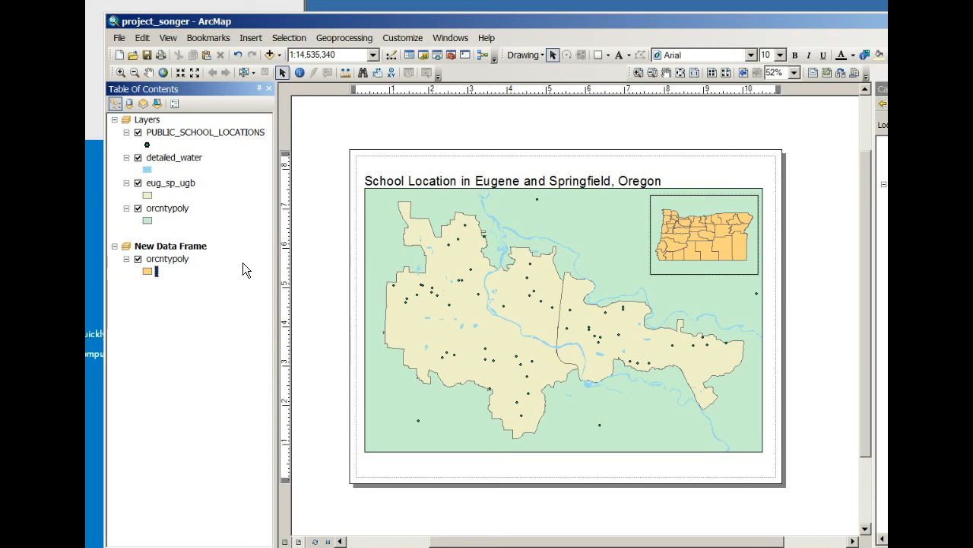
Set New Data Frame's coordinate system to the projected state system NAD 1983 (2011) Oregon Statewide Lambert (Intl Feet).
right_click(158, 250)
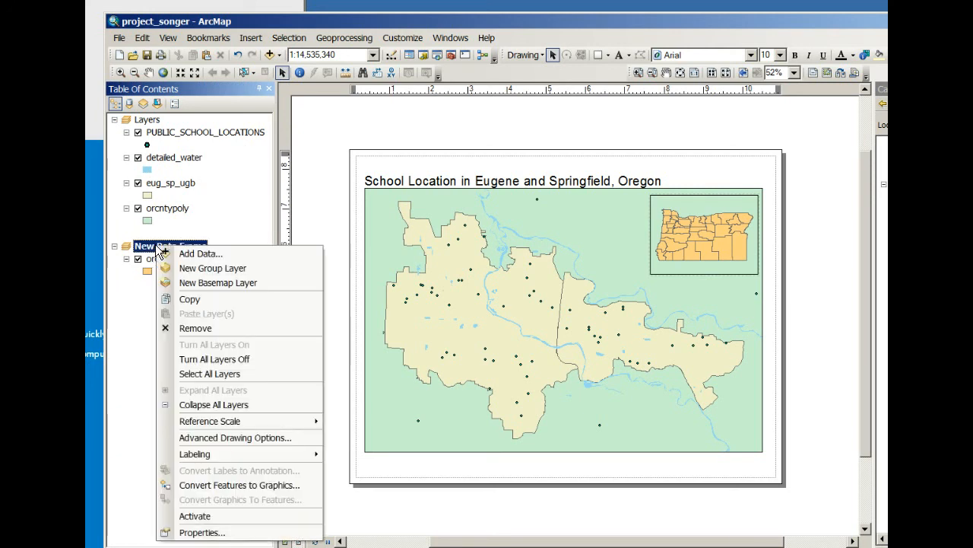
left_click(202, 533)
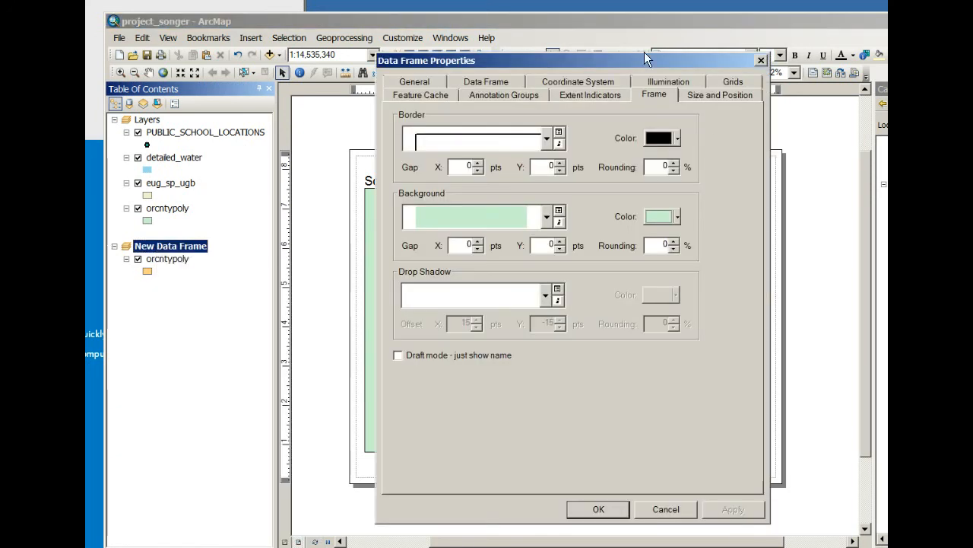
left_click(577, 81)
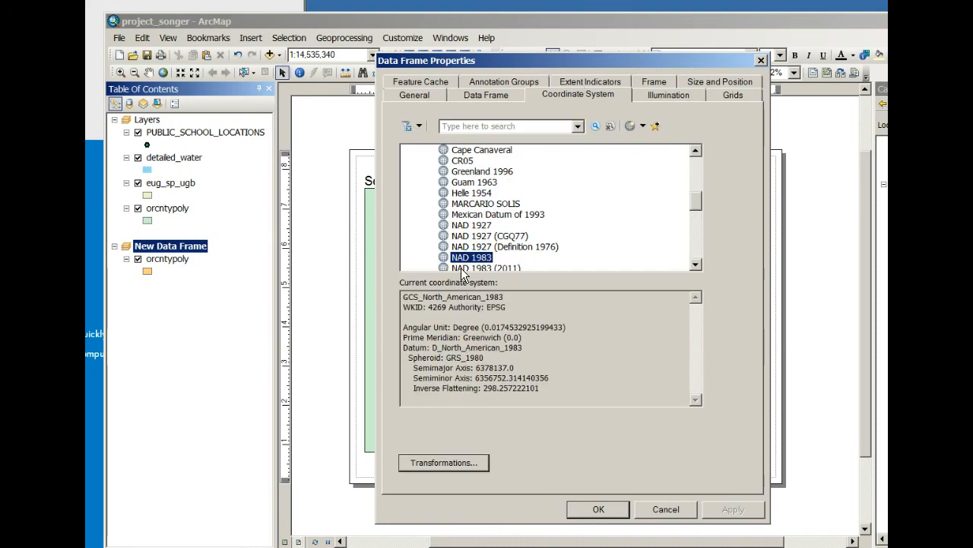
left_click_drag(692, 205, 693, 251)
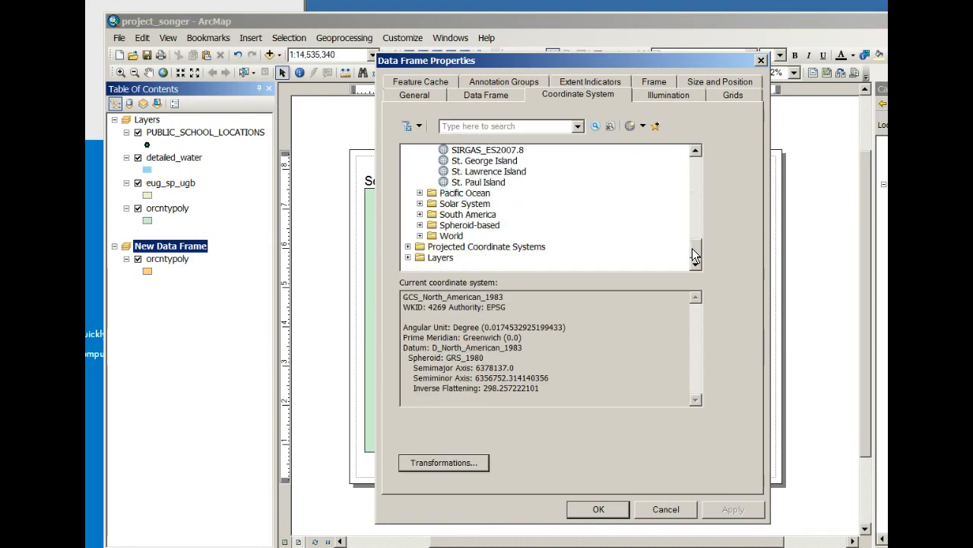
left_click(408, 246)
scroll(494, 232, "down", 1)
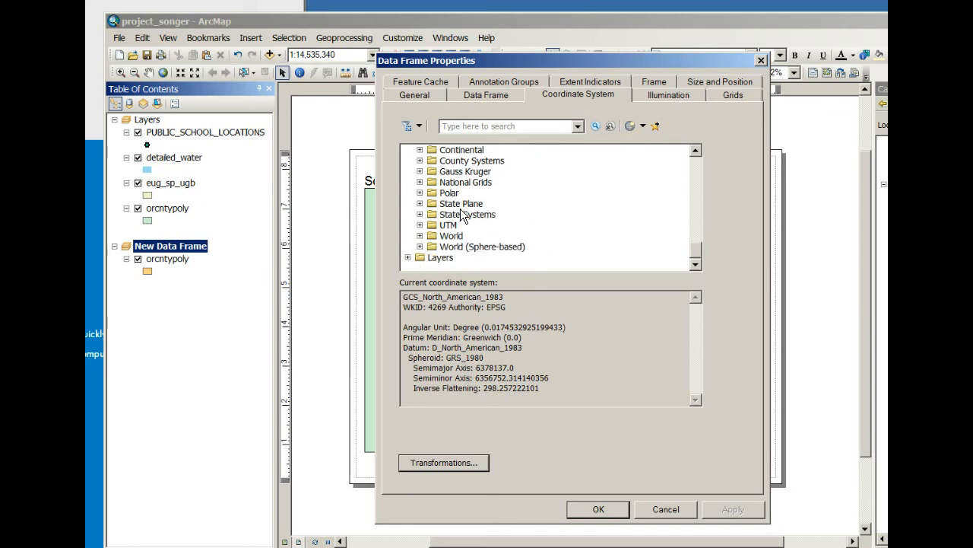
left_click(421, 214)
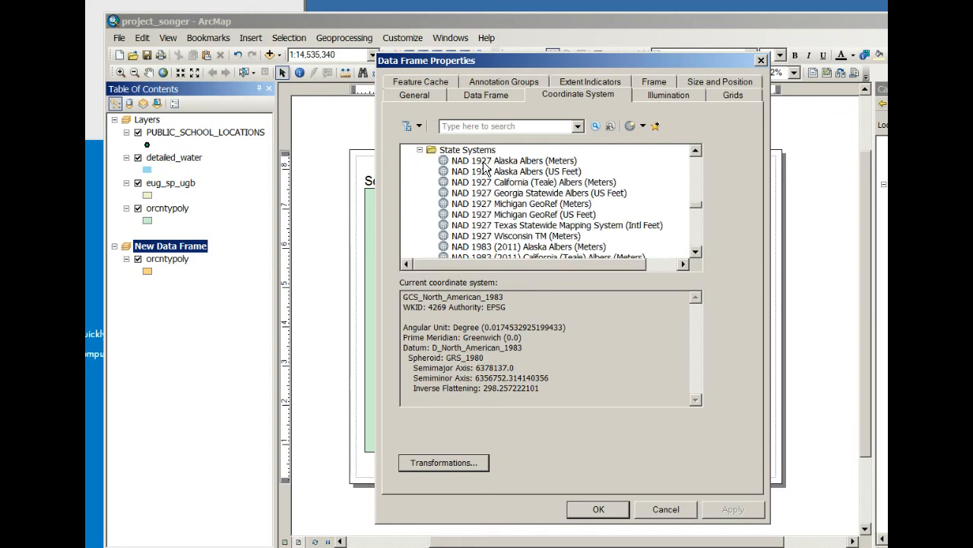
scroll(485, 169, "down", 6)
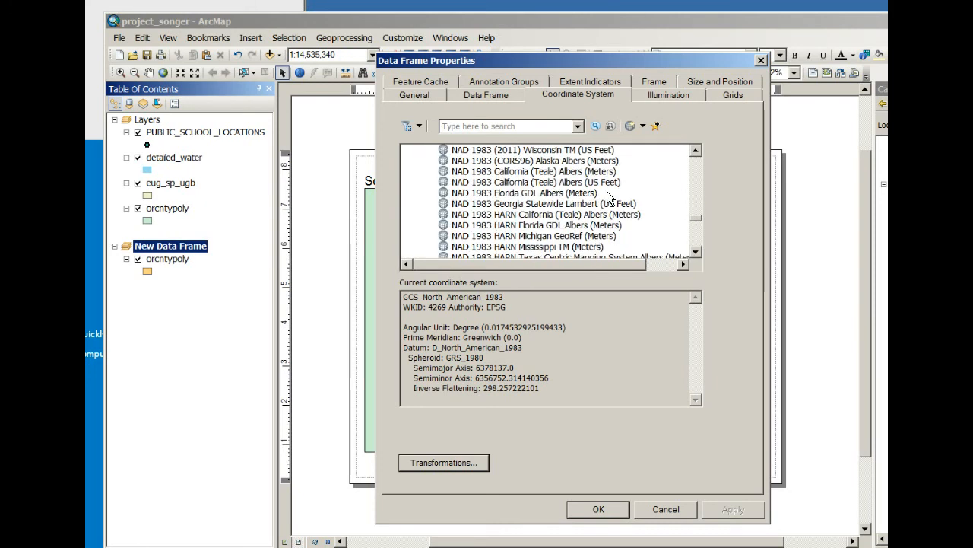
scroll(609, 198, "down", 10)
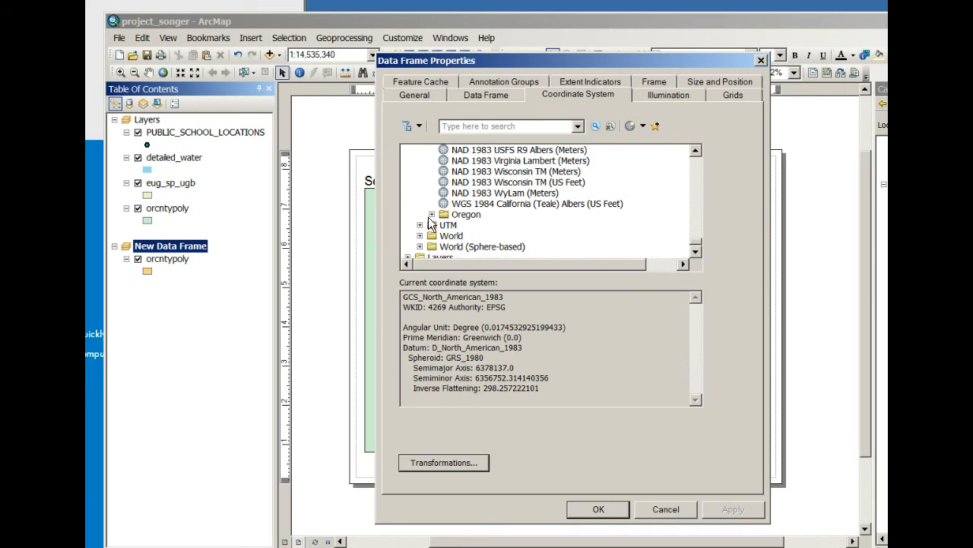
left_click(431, 214)
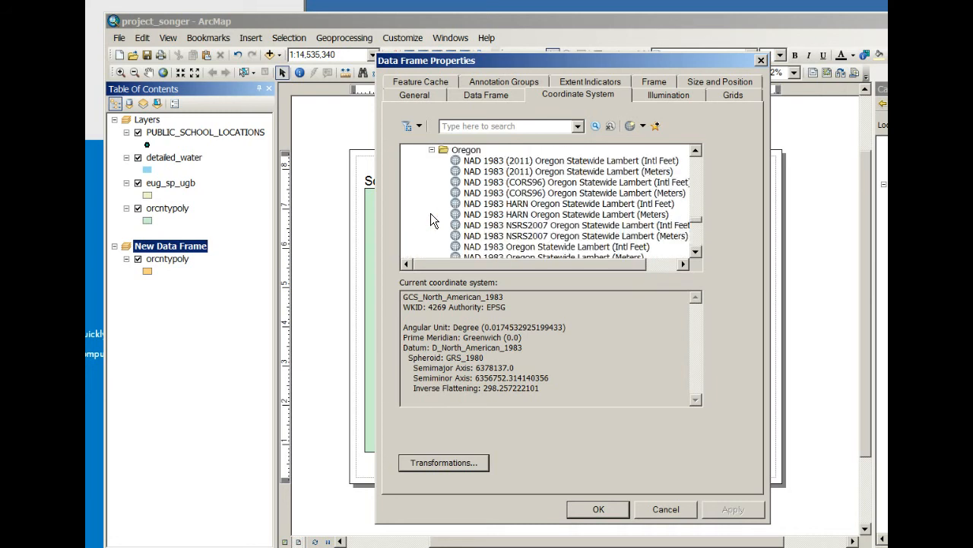
left_click(549, 162)
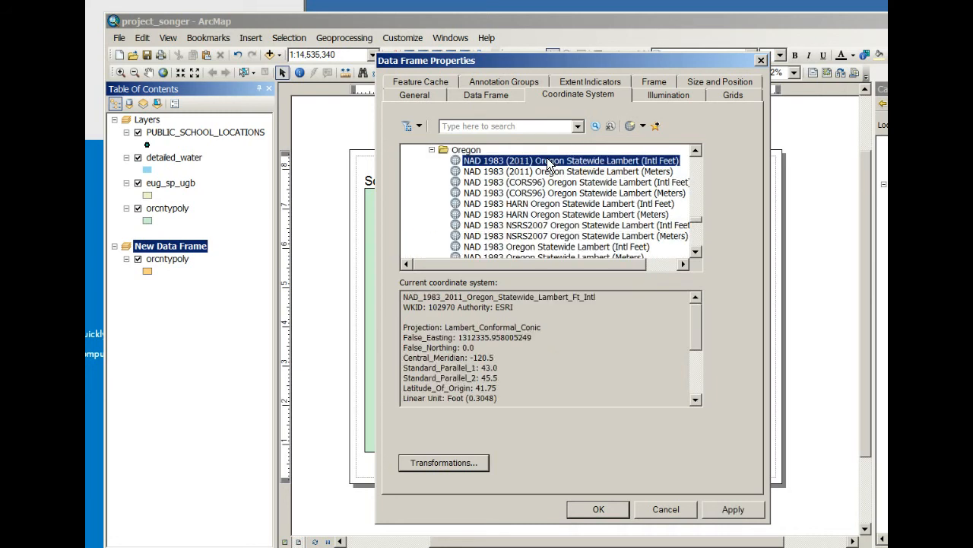
left_click(611, 510)
left_click(469, 329)
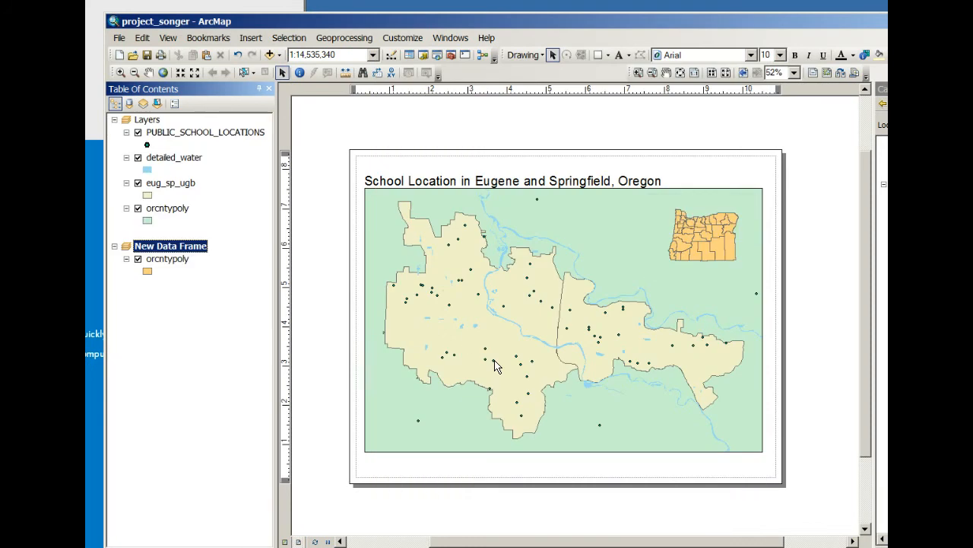
Set the map scale of the Oregon inset to 1:14,000,000.
left_click(722, 235)
left_click(727, 168)
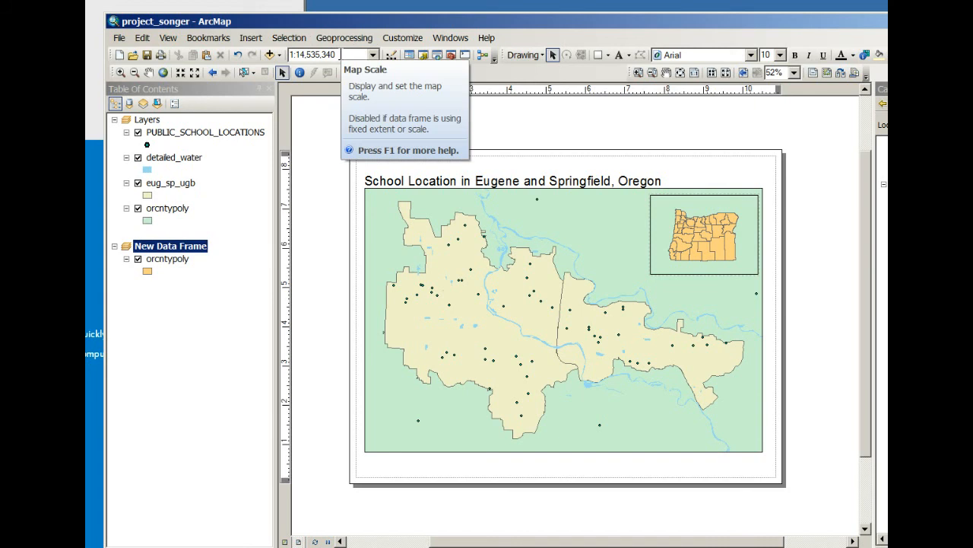
left_click(319, 55)
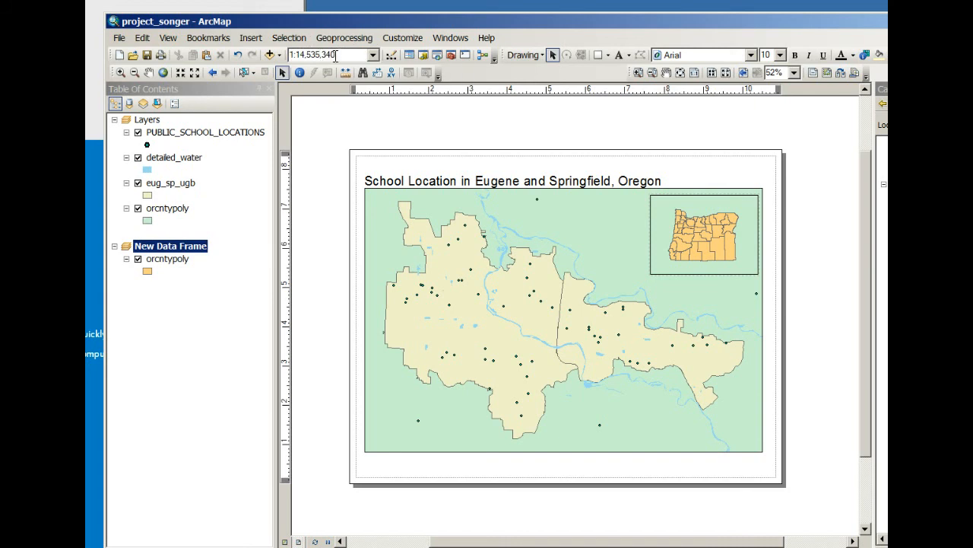
left_click_drag(331, 55, 302, 61)
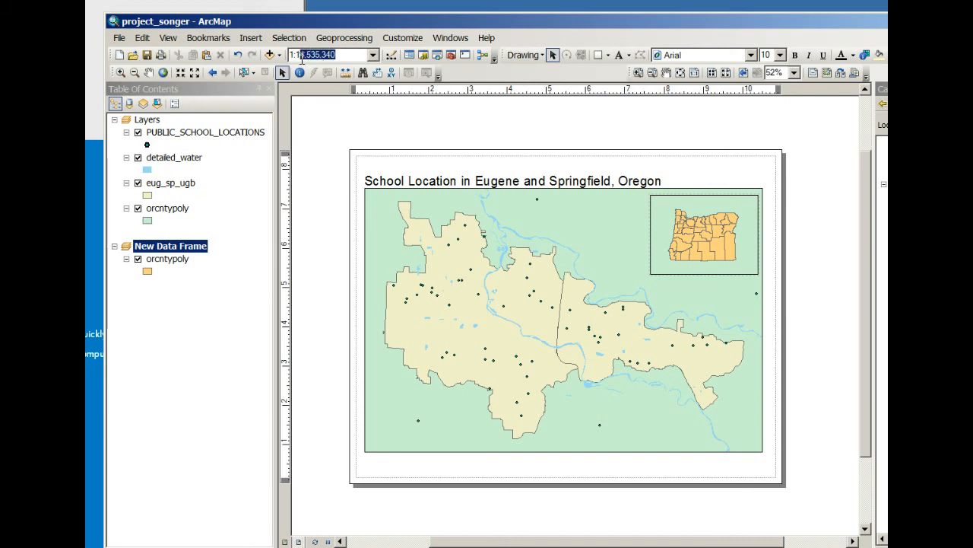
left_click(347, 53)
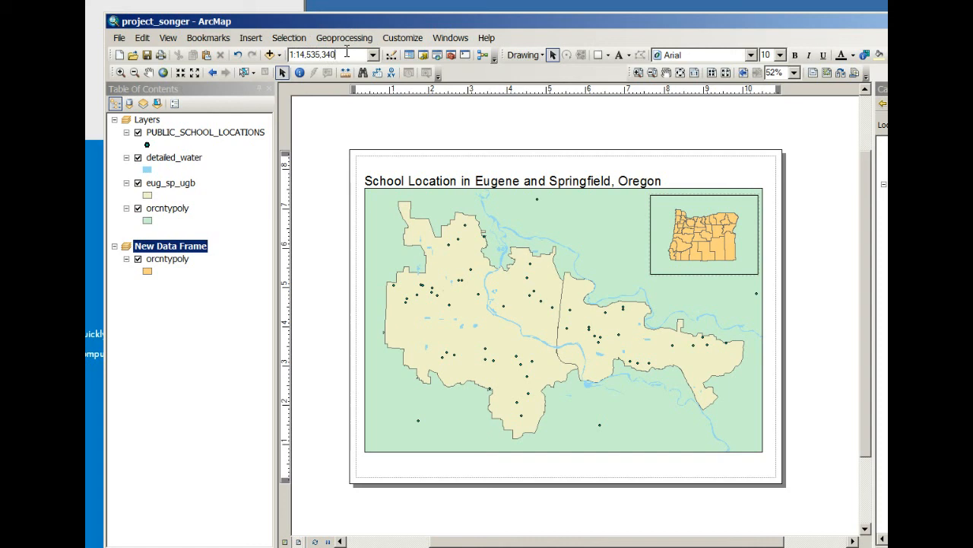
double_click(342, 52)
left_click(319, 51)
left_click_drag(307, 56, 338, 55)
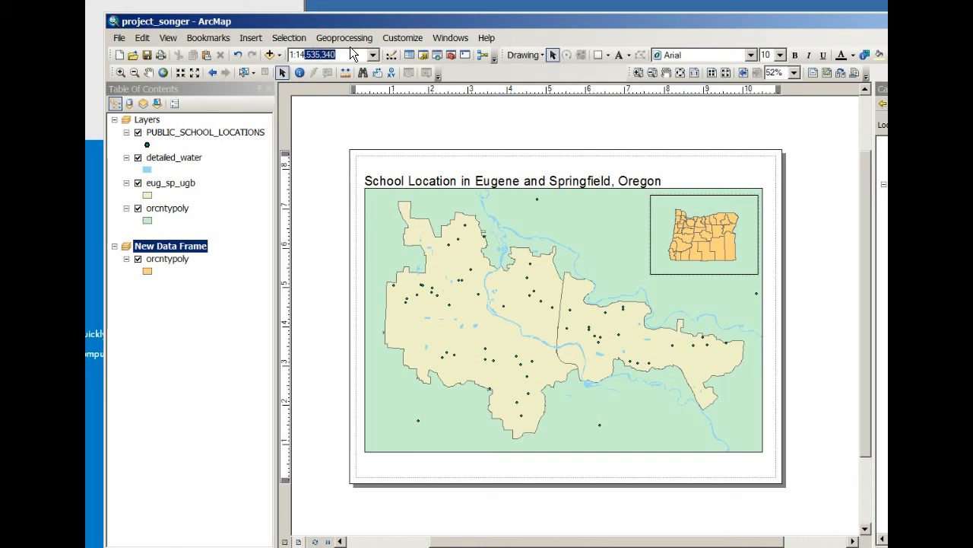
type("000000")
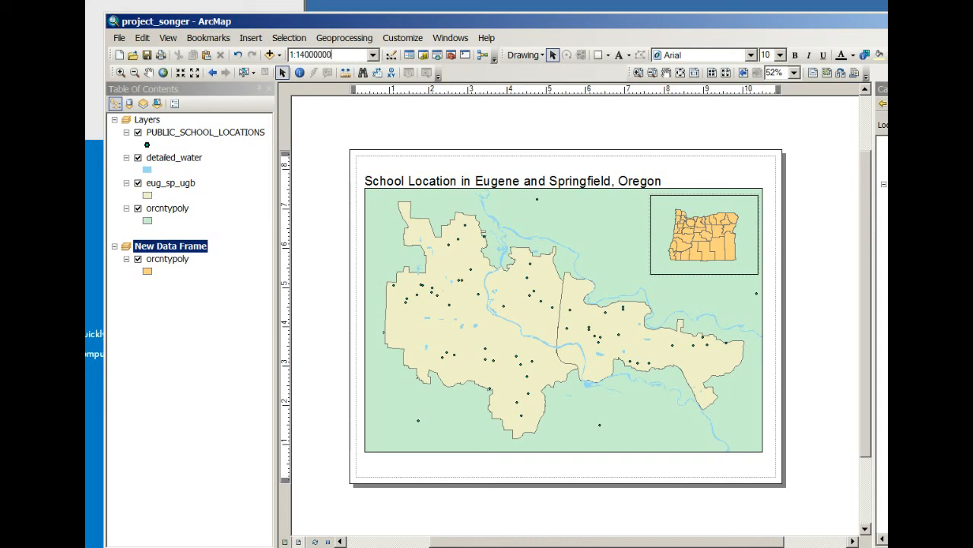
key("Return")
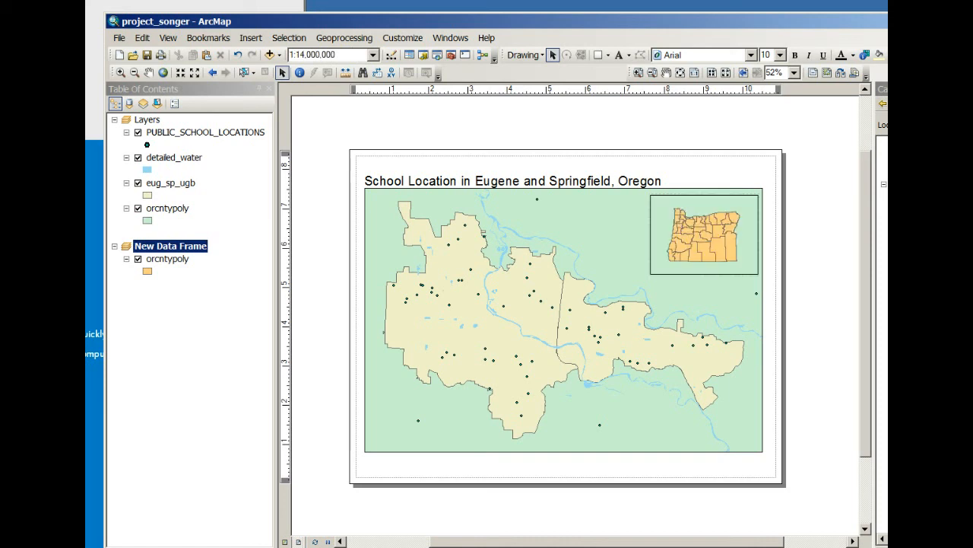
Enlarge the Oregon inset map by changing its scale to 1:13,000,000.
left_click(337, 54)
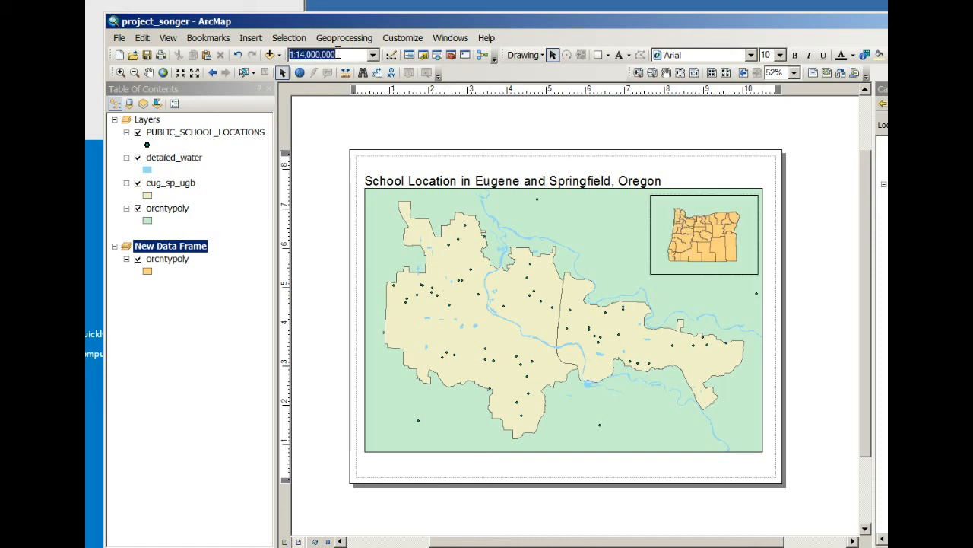
left_click(304, 54)
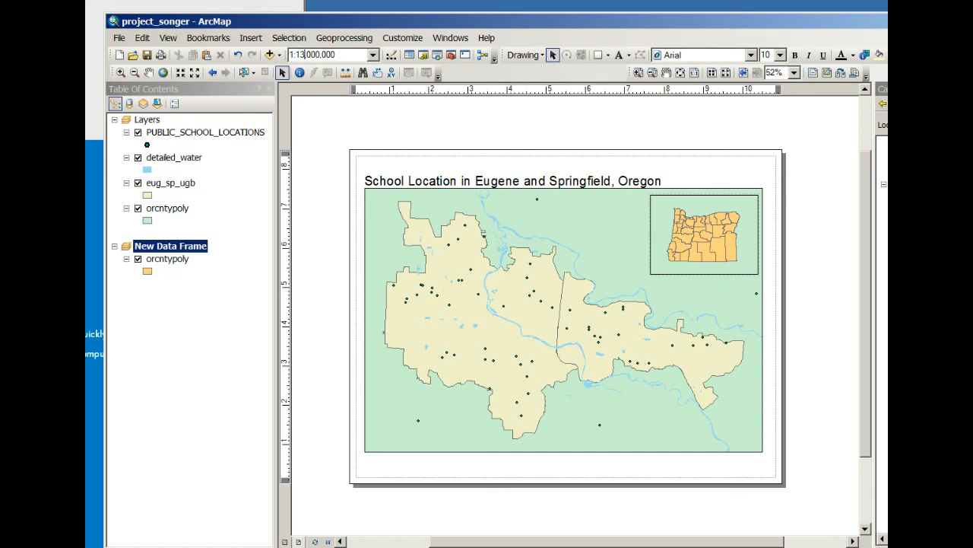
type("3")
key("Return")
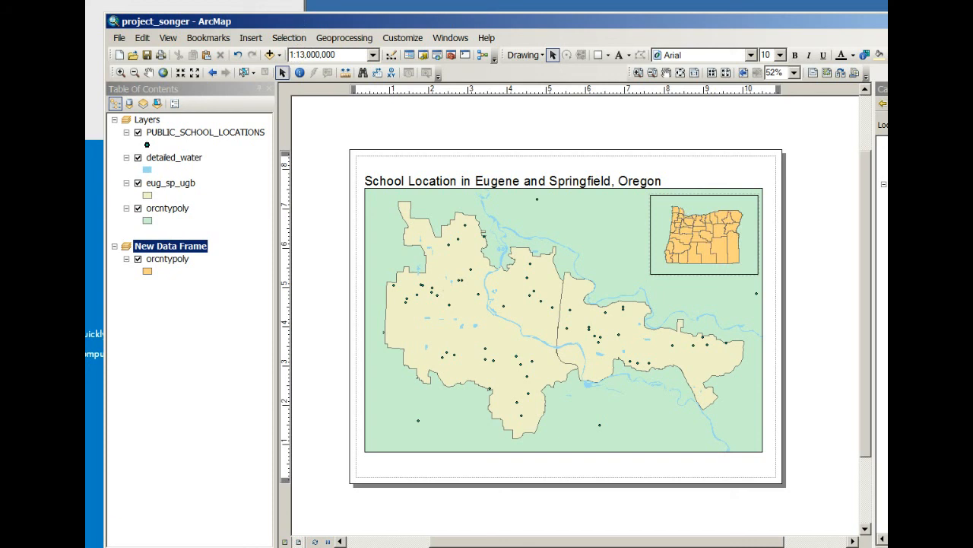
Change the Oregon inset's map scale to 1:12,000,000 so the state fills more of the frame.
double_click(322, 54)
left_click(303, 56)
key("BackSpace")
type("2")
key("Return")
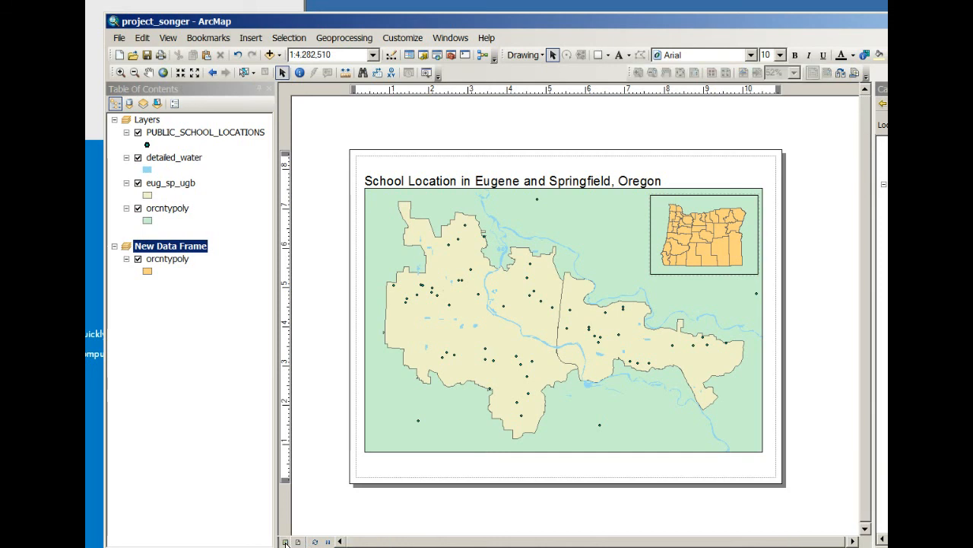
Switch the Oregon inset to data view and select the Lane County polygon on the map.
left_click(285, 542)
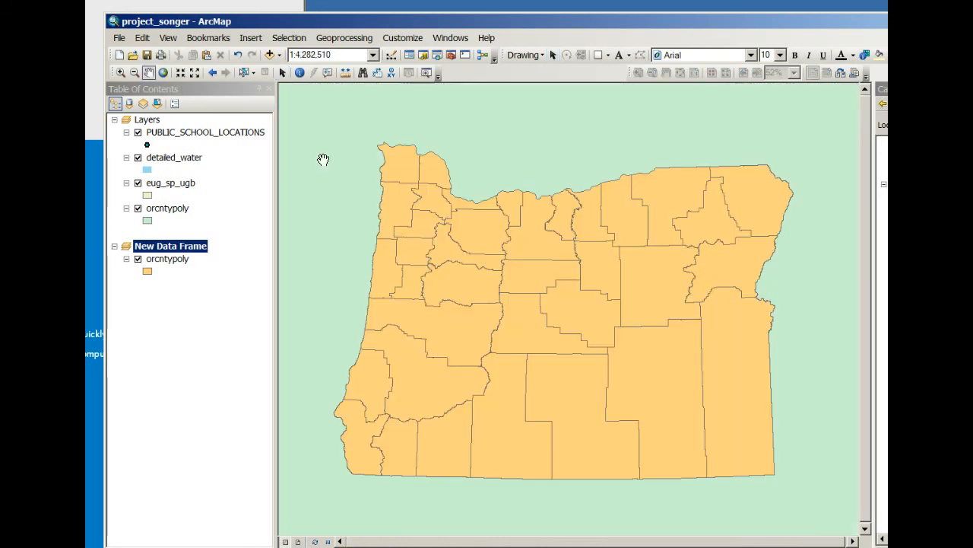
left_click(245, 73)
left_click(435, 331)
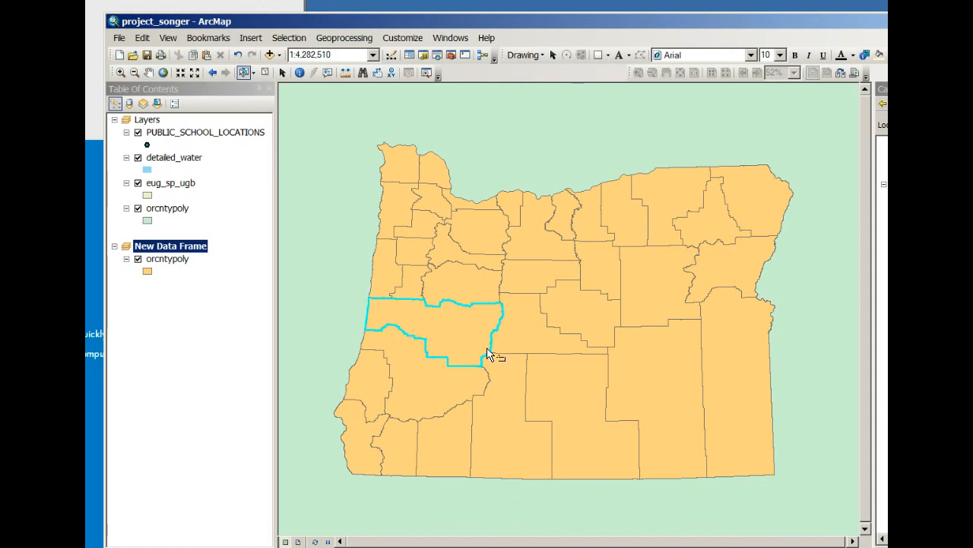
Check the selected county's record in the attribute table of New Data Frame's orcntypoly layer, then close the table.
right_click(192, 245)
left_click(160, 258)
right_click(161, 259)
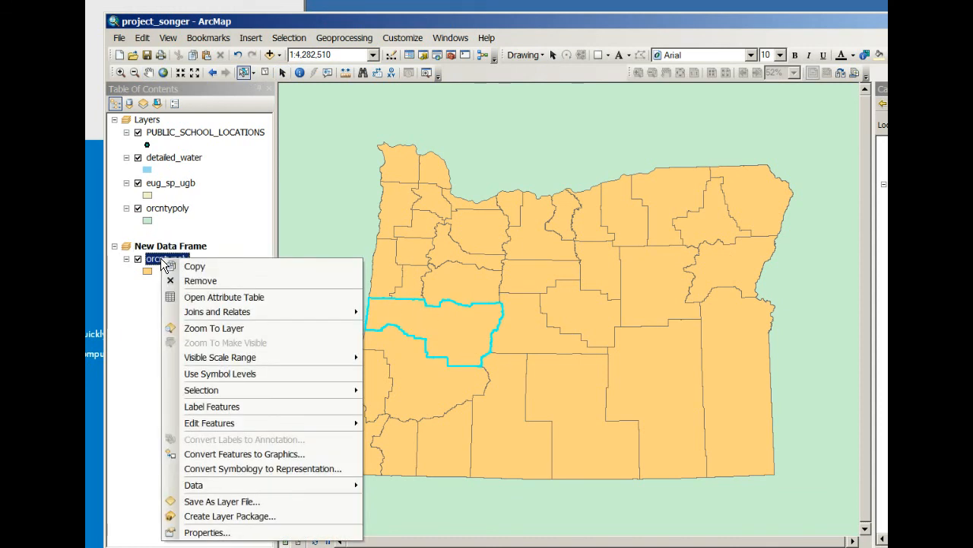
left_click(203, 296)
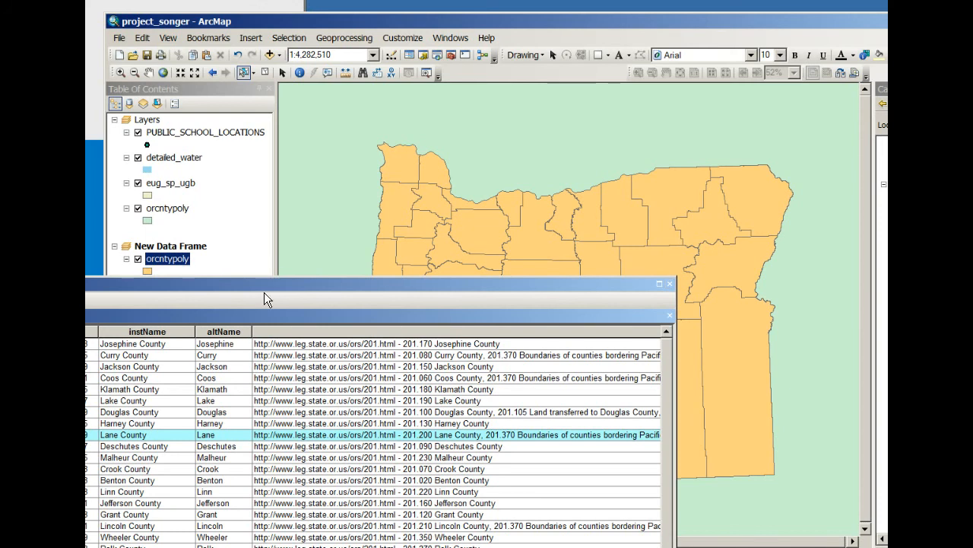
left_click_drag(262, 282, 503, 239)
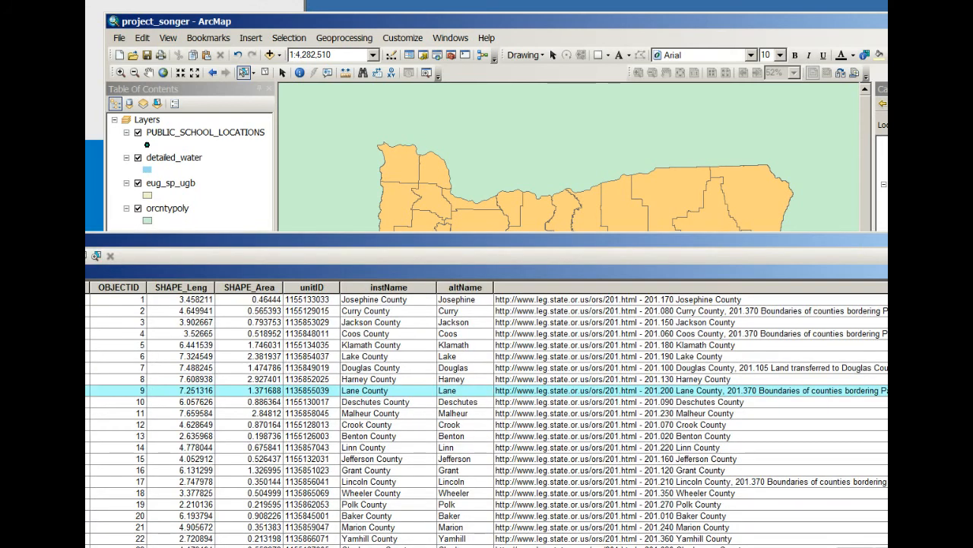
left_click_drag(166, 238, 345, 189)
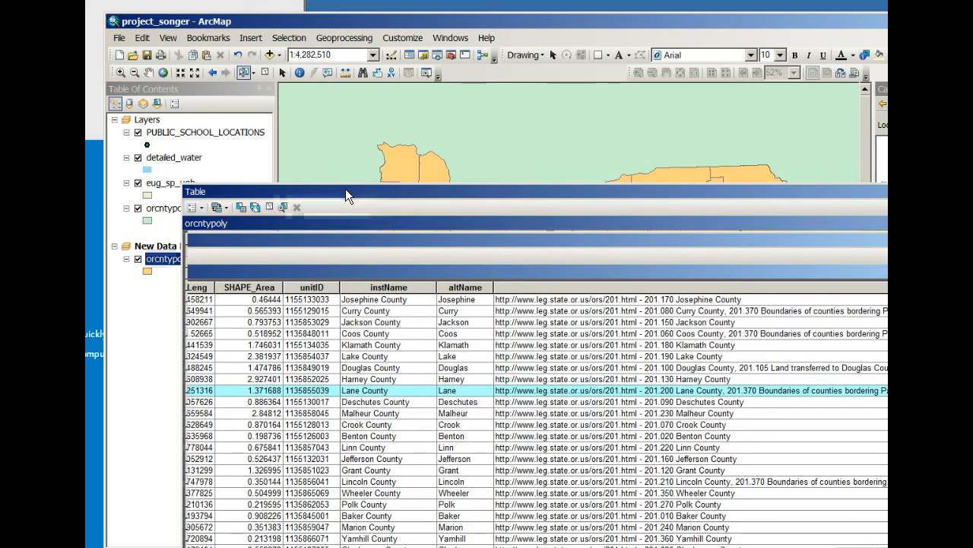
left_click_drag(407, 187, 367, 85)
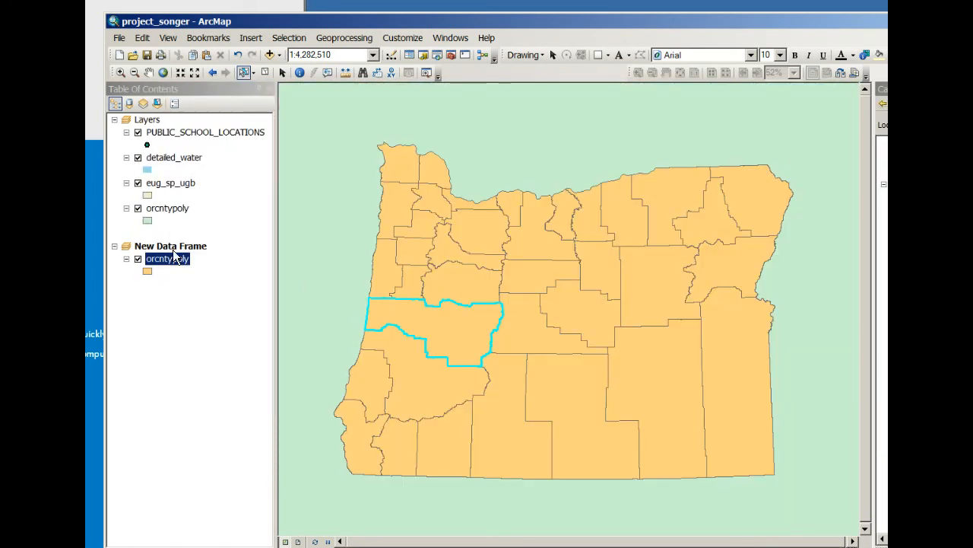
Start exporting the selected feature of New Data Frame's orcntypoly layer and choose the finaldata folder as the output location.
right_click(181, 264)
mouse_move(277, 487)
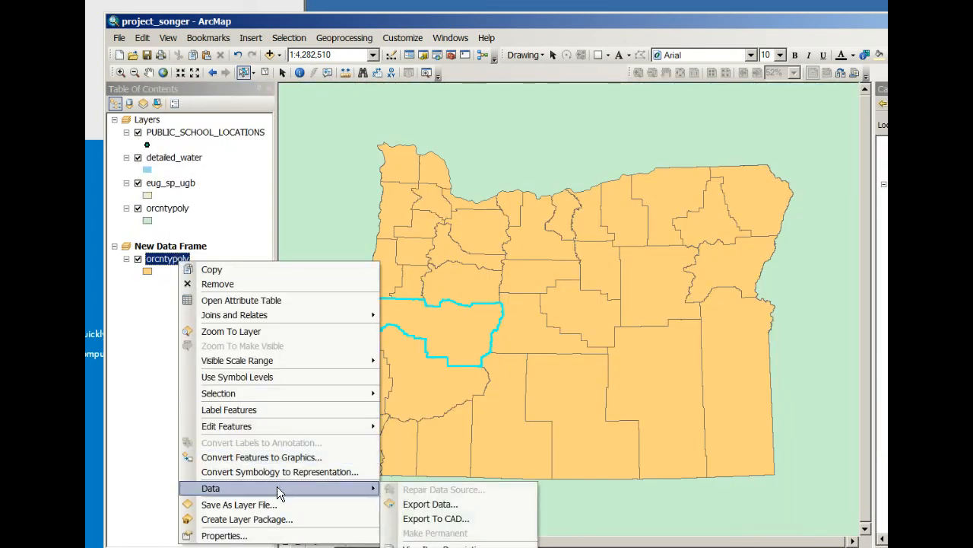
left_click(424, 505)
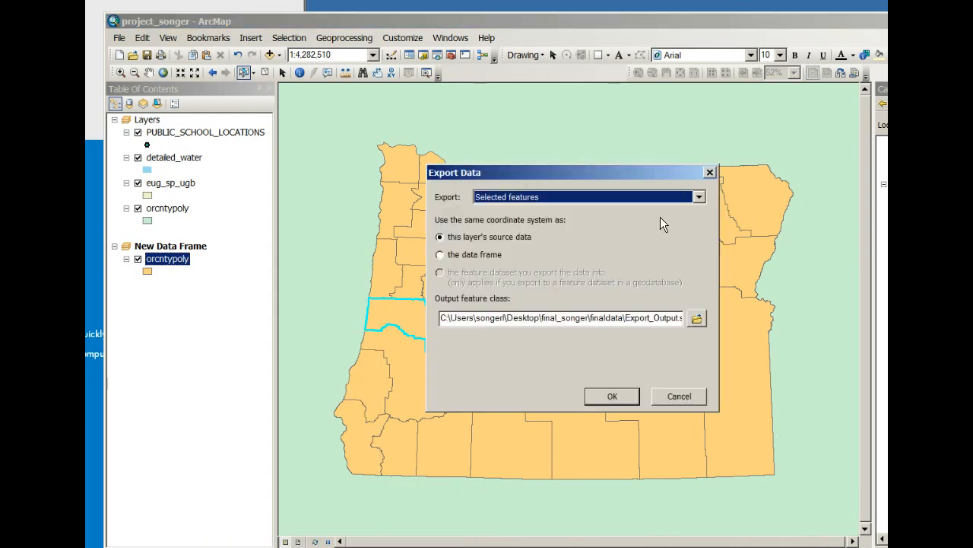
left_click(697, 320)
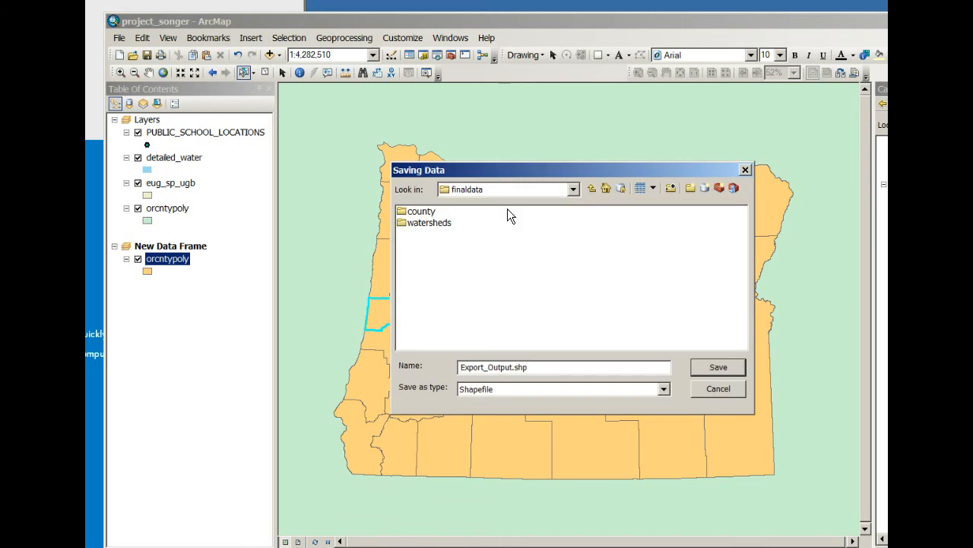
left_click(590, 190)
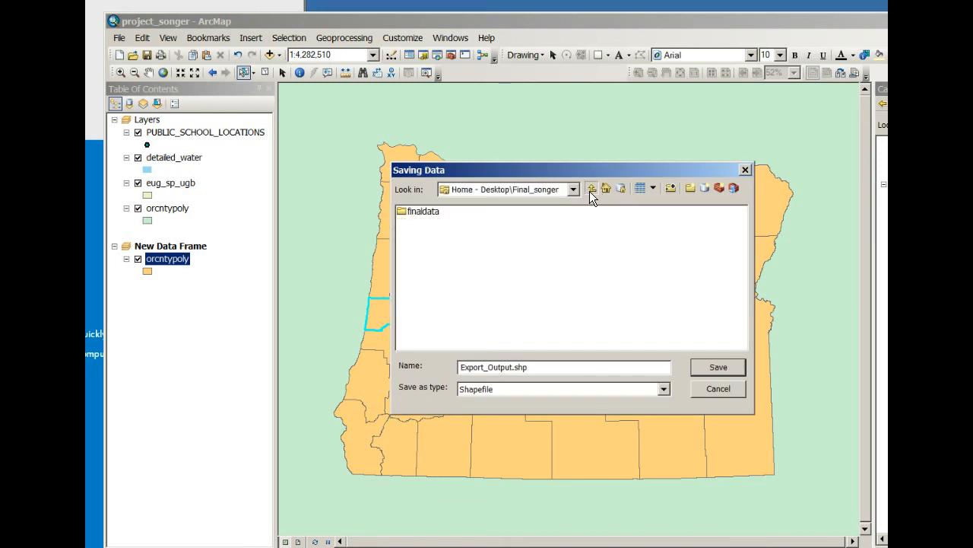
left_click(591, 189)
double_click(478, 211)
double_click(422, 211)
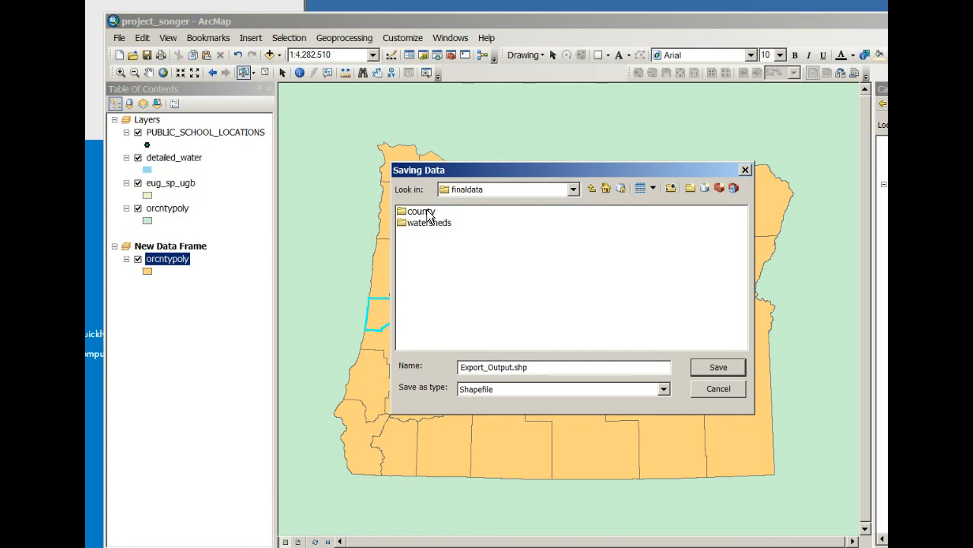
Save the exported county as a shapefile named lane_county and add it to the map as a layer.
double_click(529, 366)
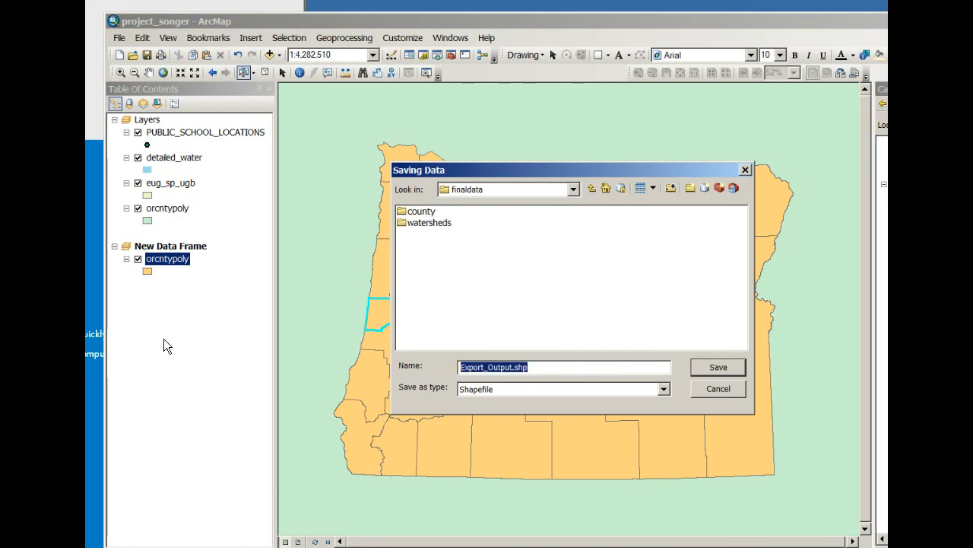
type("lane_")
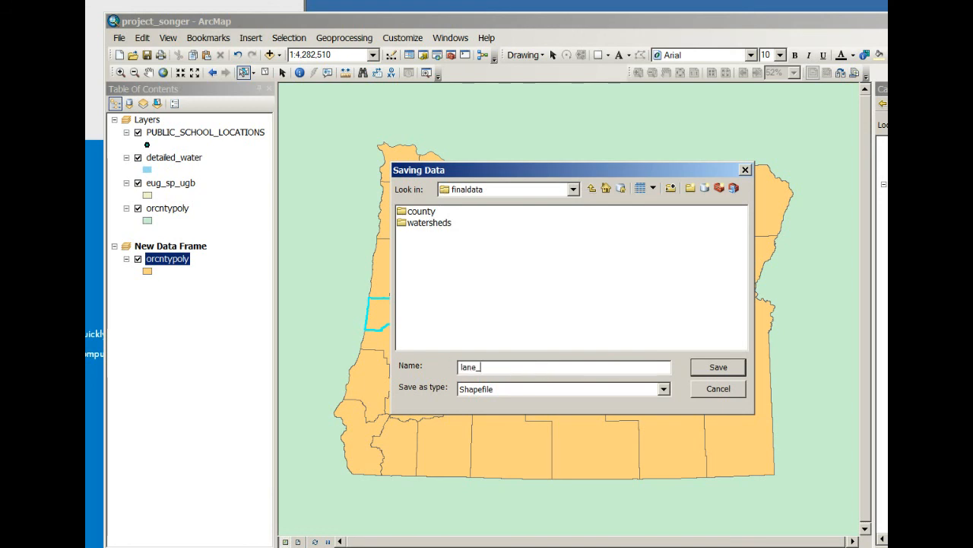
type("county")
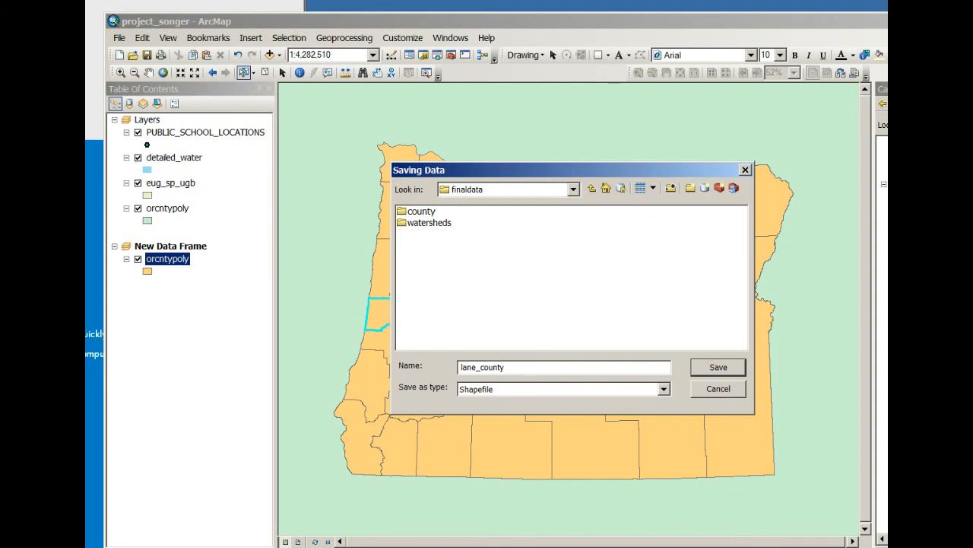
left_click(721, 368)
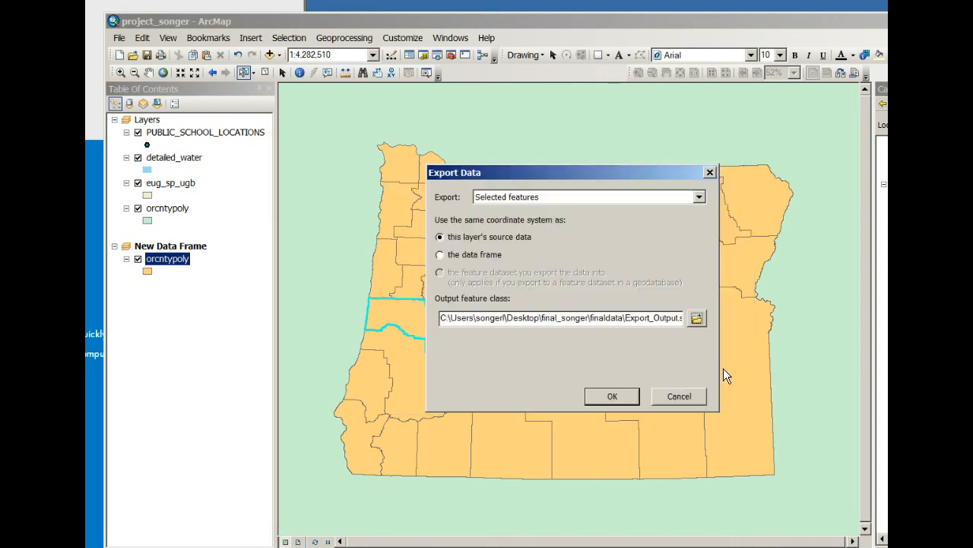
left_click(604, 388)
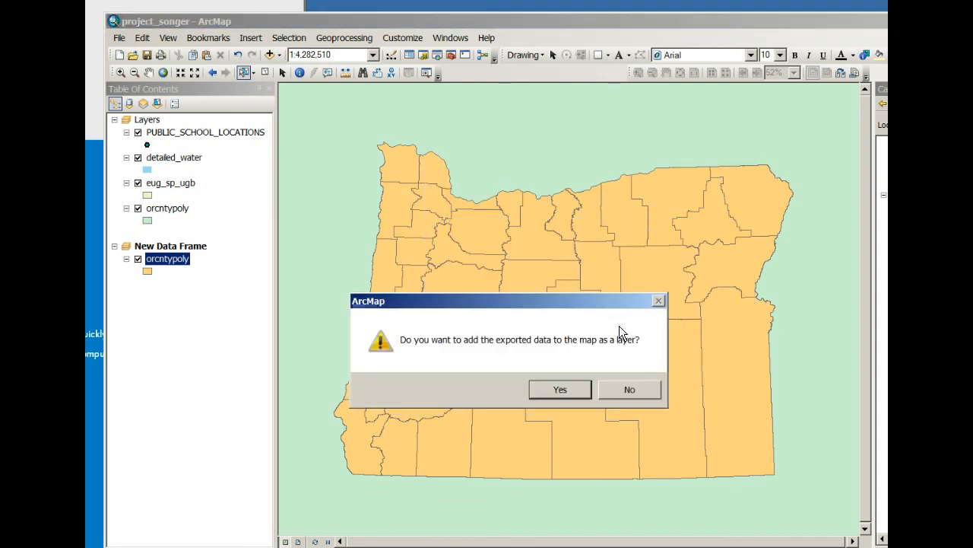
left_click(560, 389)
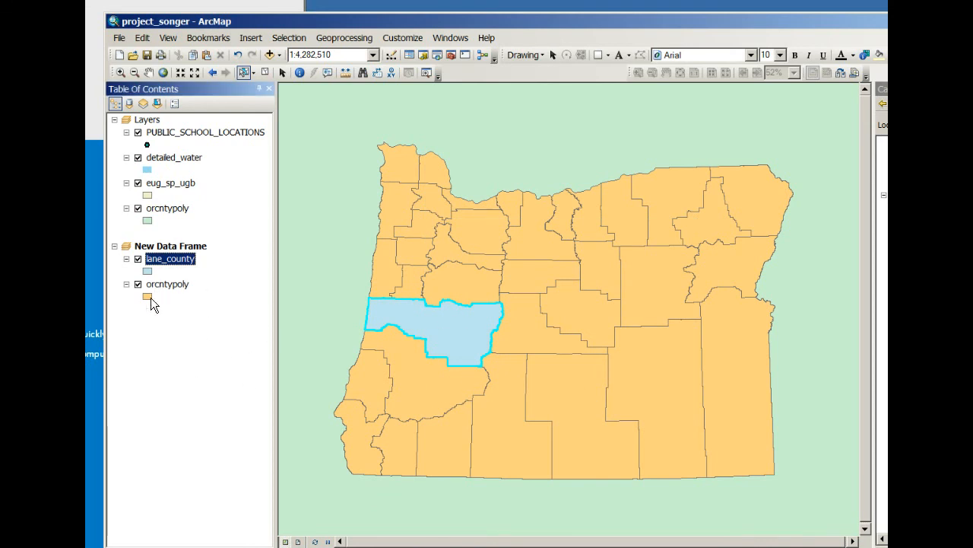
Give the lane_county layer's symbol a dark brown fill and a matching dark brown outline.
left_click(147, 271)
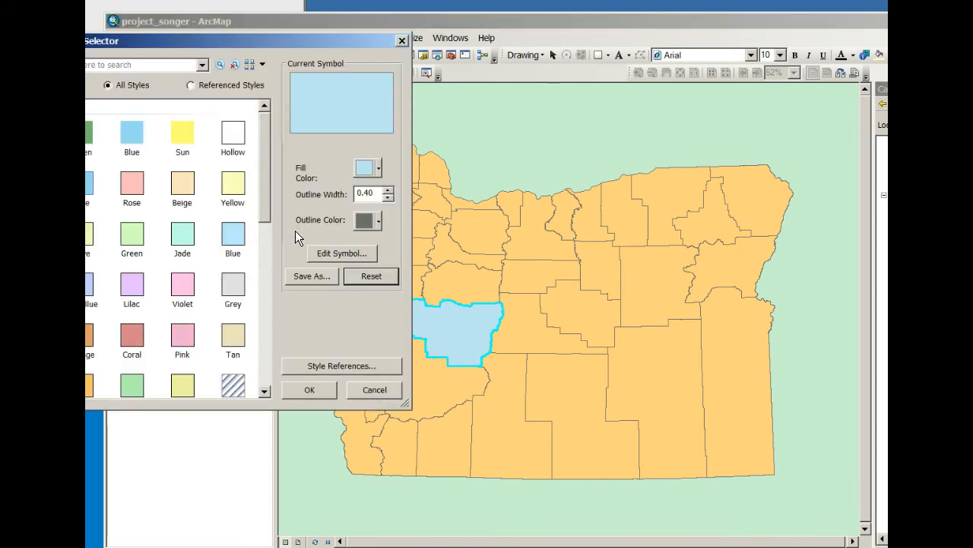
left_click(379, 168)
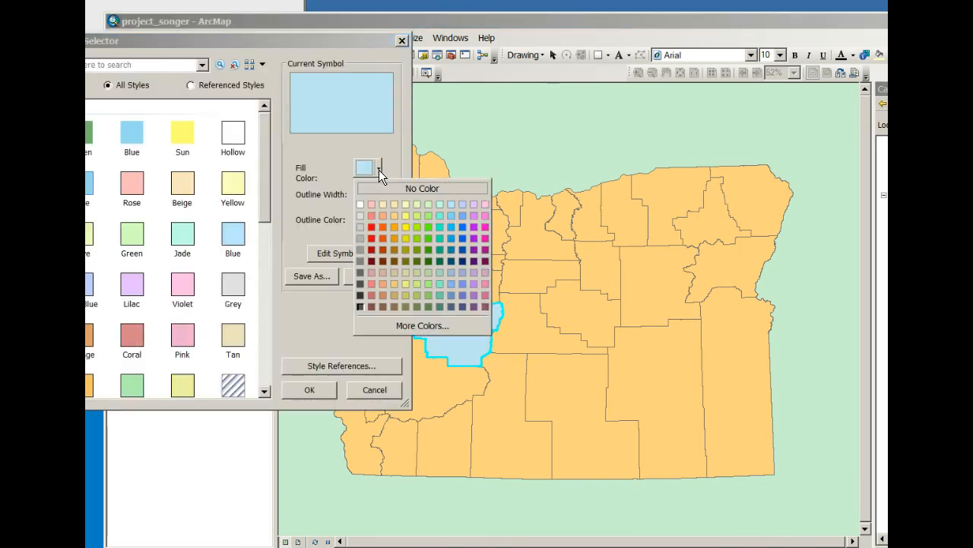
left_click(384, 260)
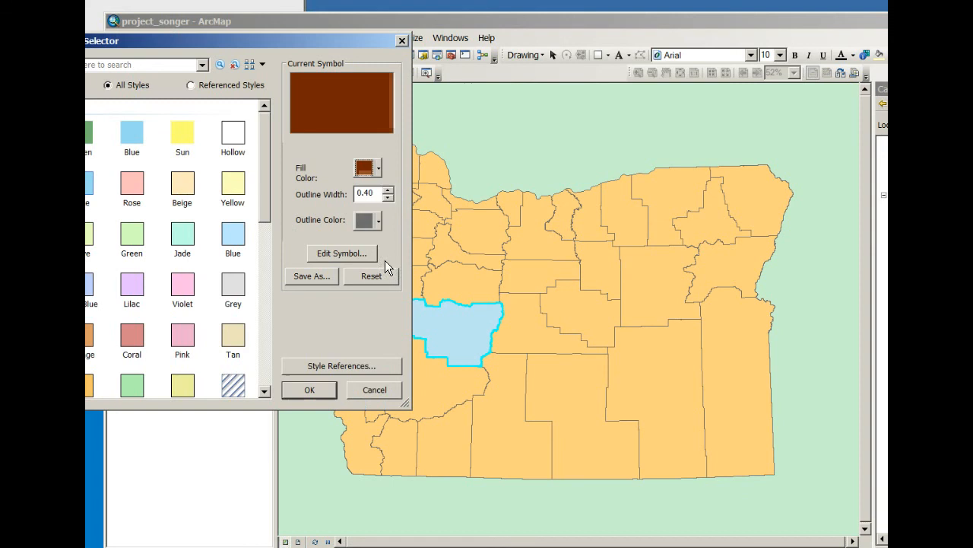
left_click(373, 222)
left_click(386, 310)
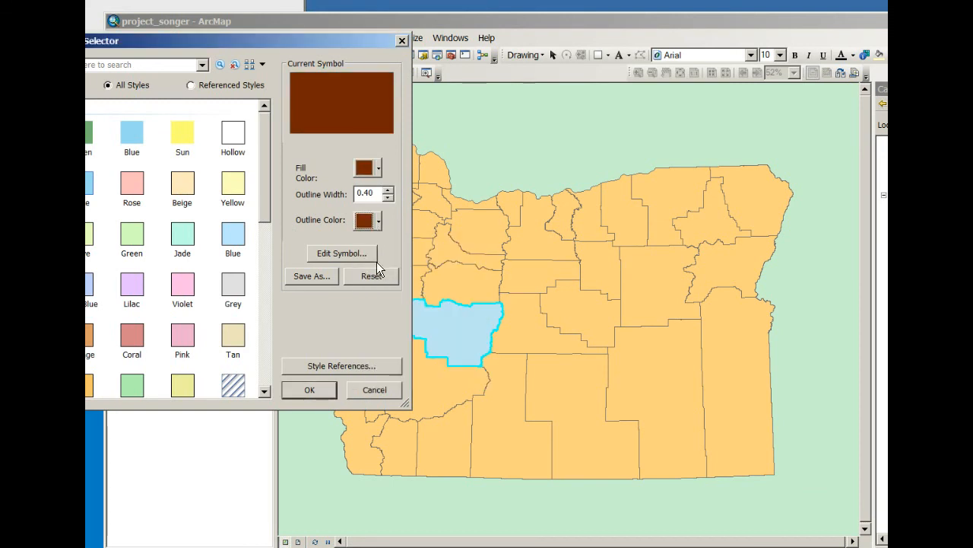
left_click(310, 390)
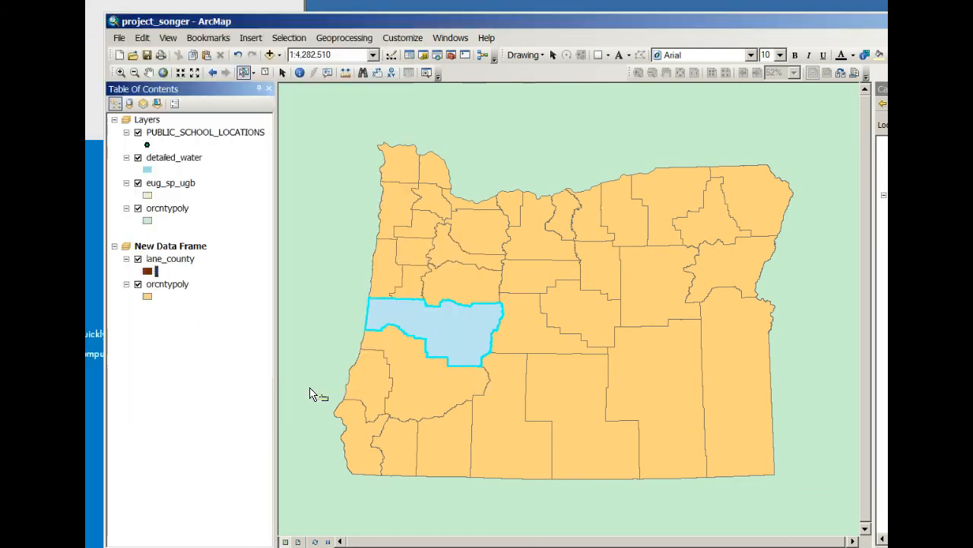
Clear the county selection and switch the map back to layout view.
left_click(266, 73)
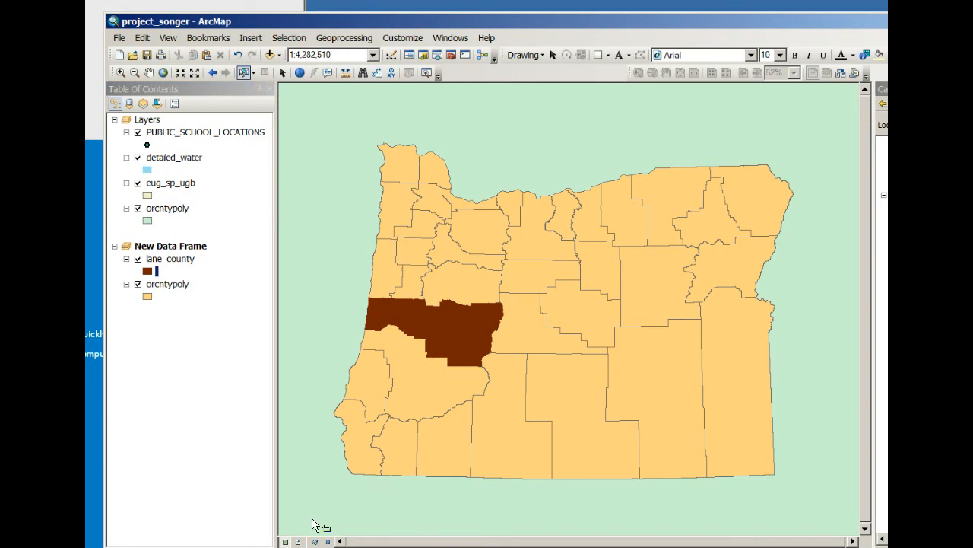
left_click(299, 541)
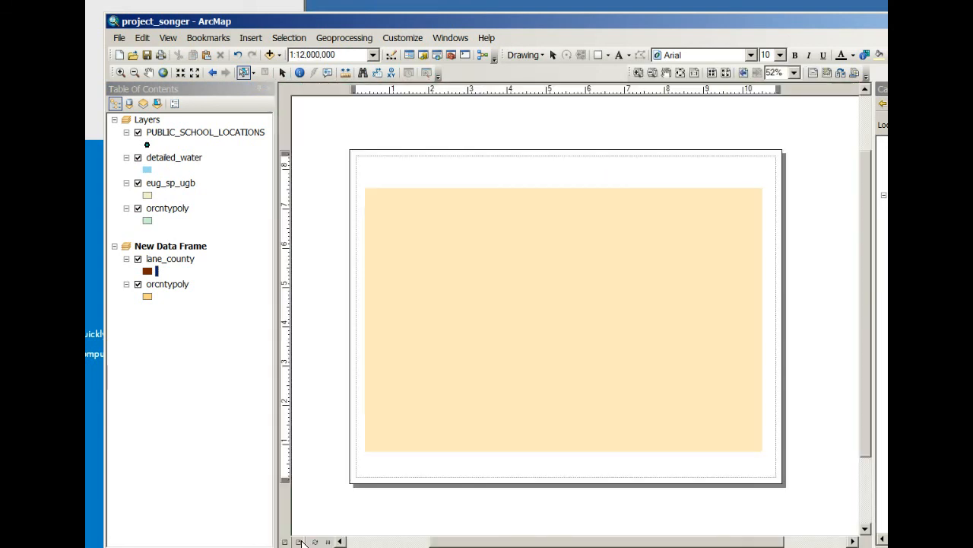